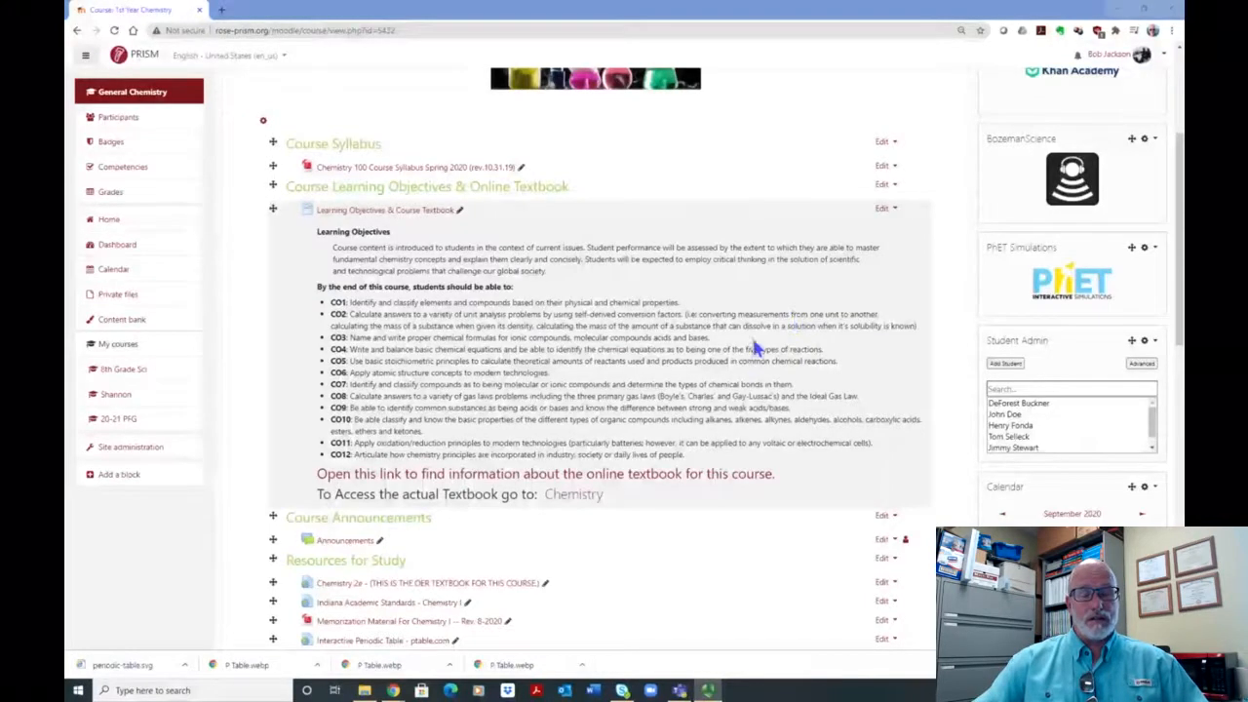
# Add a new Quiz activity to the Unit 1: Essential Ideas 1: Matter / Properties of Matter section.
pyautogui.scroll(-1, 853, 358)
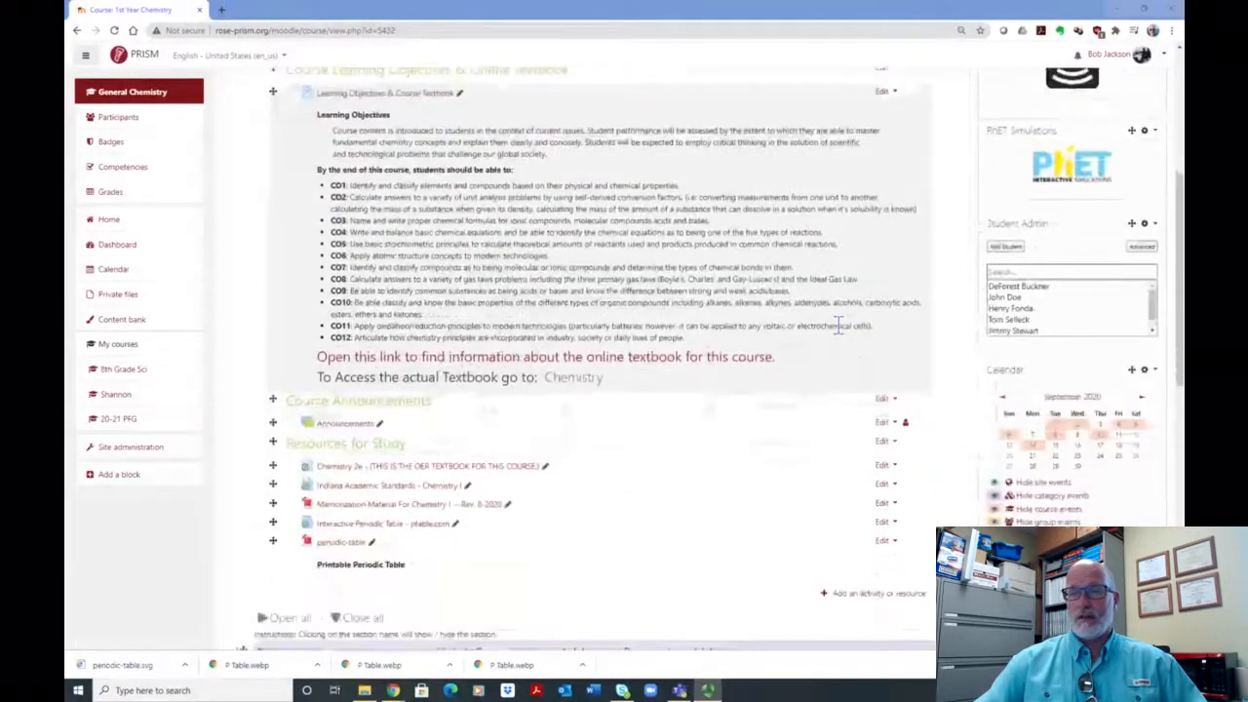
pyautogui.scroll(4, 794, 285)
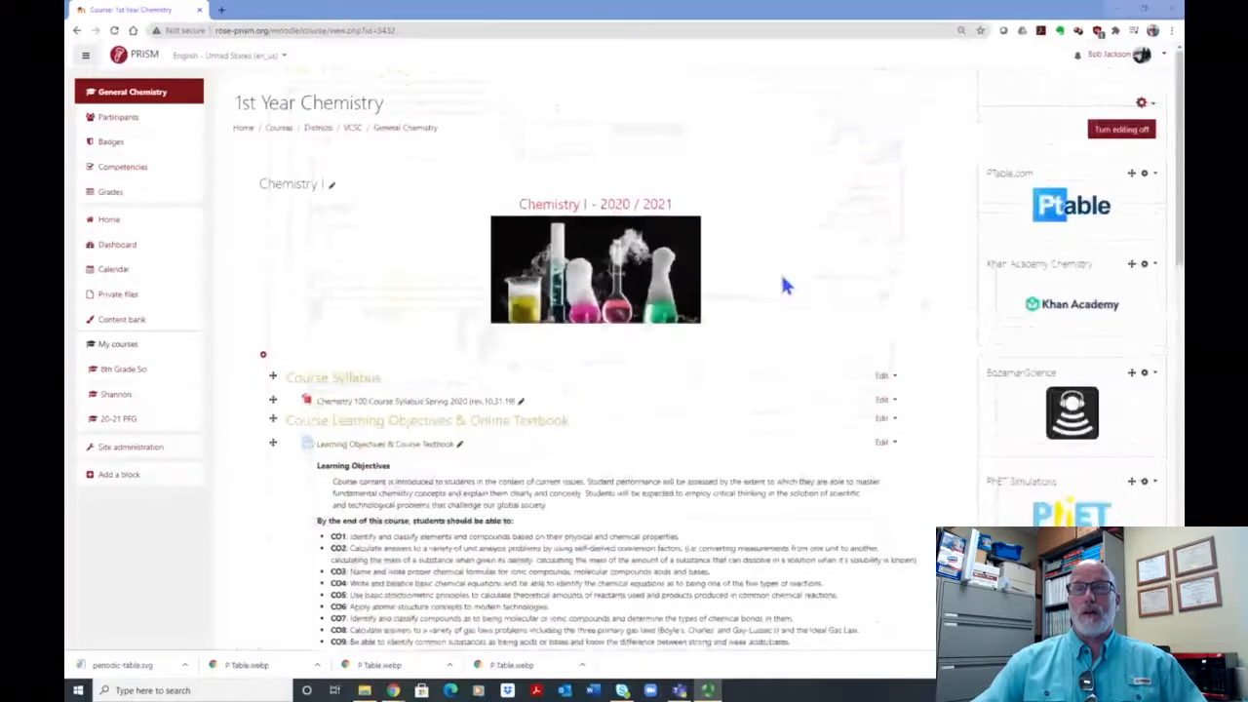
pyautogui.scroll(-5, 783, 281)
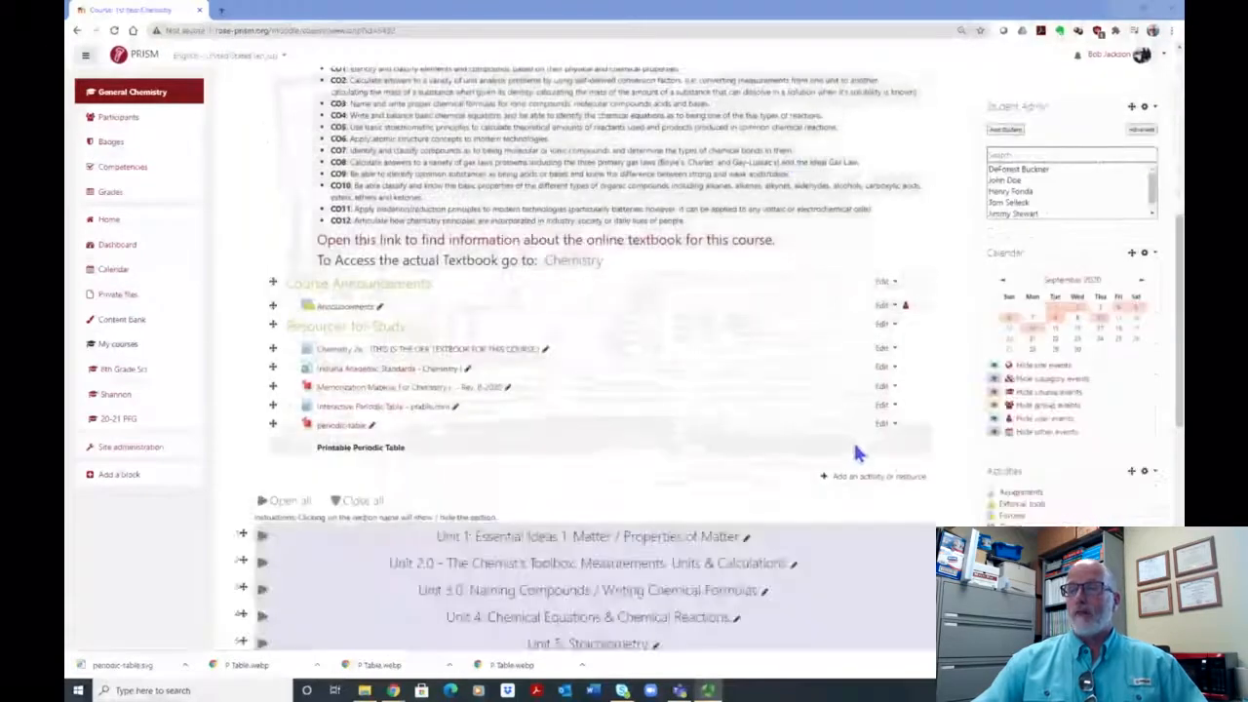
pyautogui.scroll(-2, 858, 493)
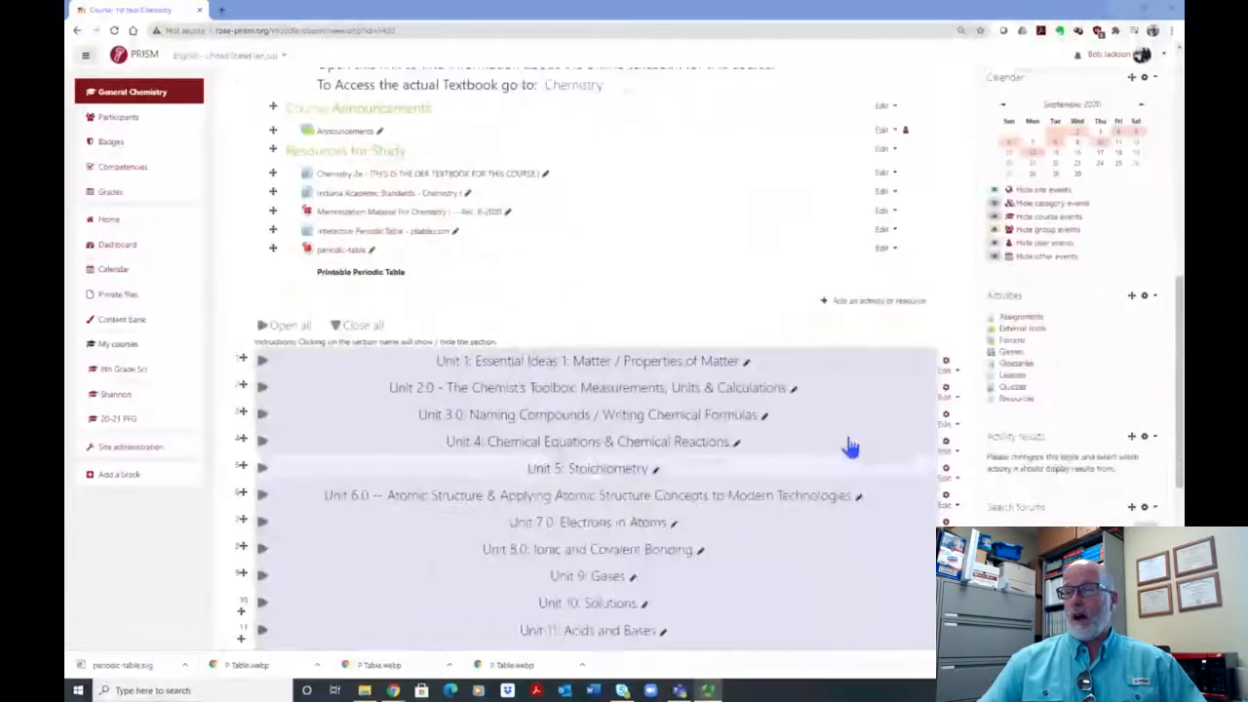
pyautogui.click(849, 364)
pyautogui.scroll(-9, 835, 434)
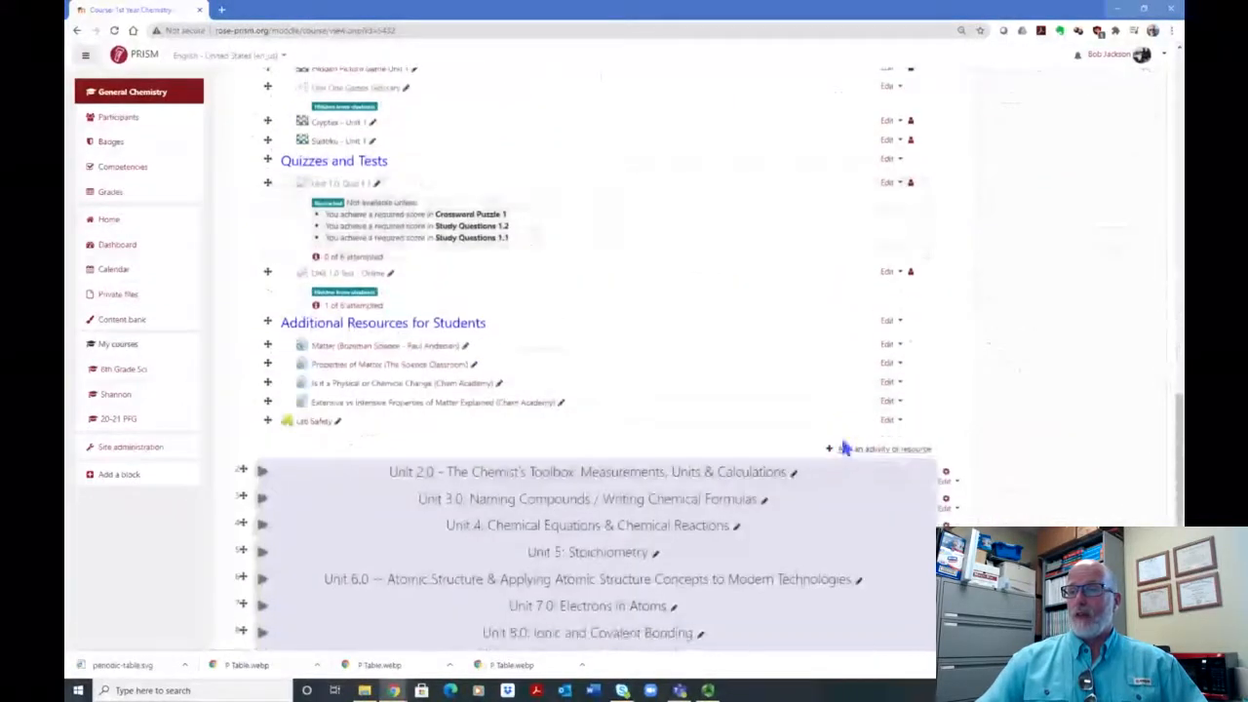
pyautogui.click(880, 450)
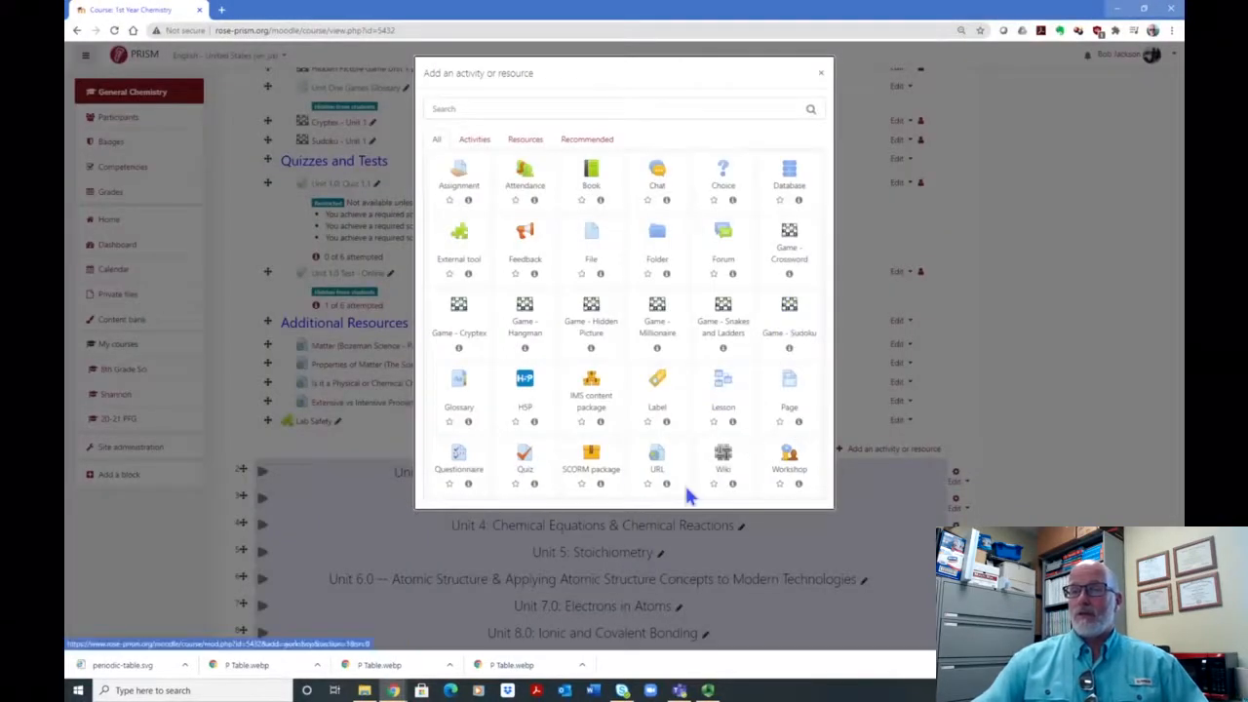
pyautogui.click(527, 471)
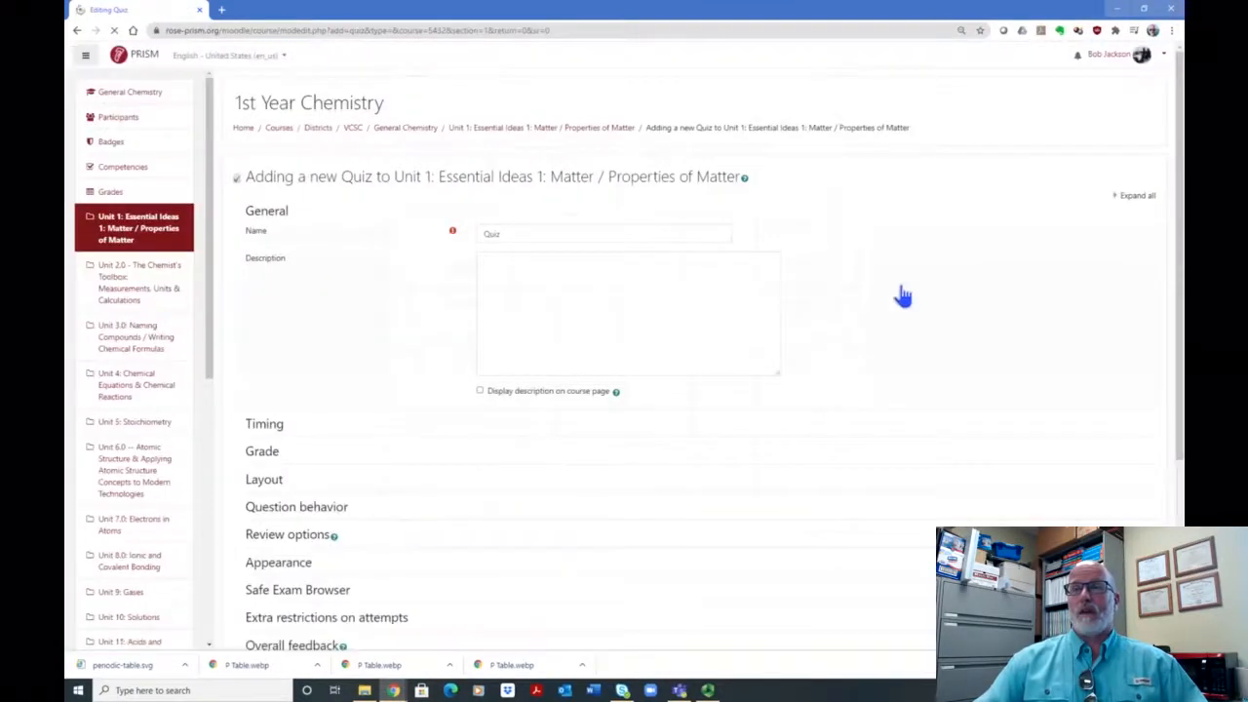
# Name the new quiz "Unit 1 Quiz" and leave its description off the course page.
pyautogui.click(506, 233)
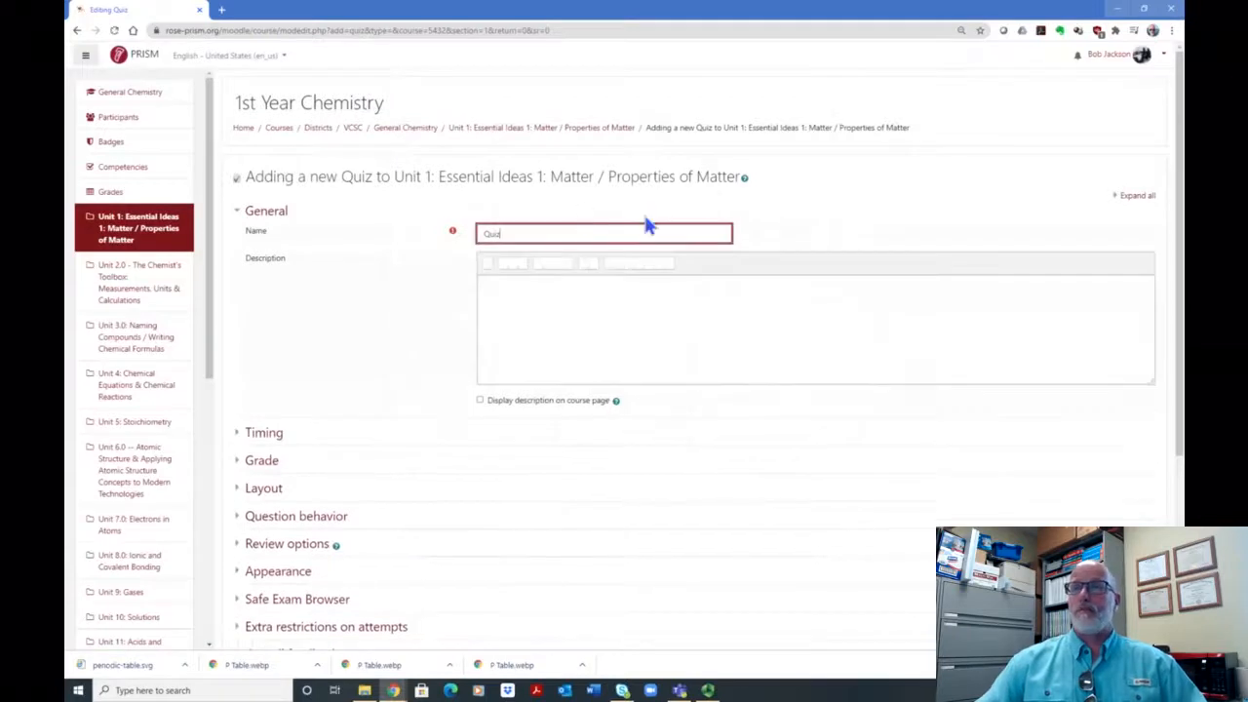
pyautogui.press('BackSpace')
pyautogui.press('BackSpace')
pyautogui.press('BackSpace')
pyautogui.press('BackSpace')
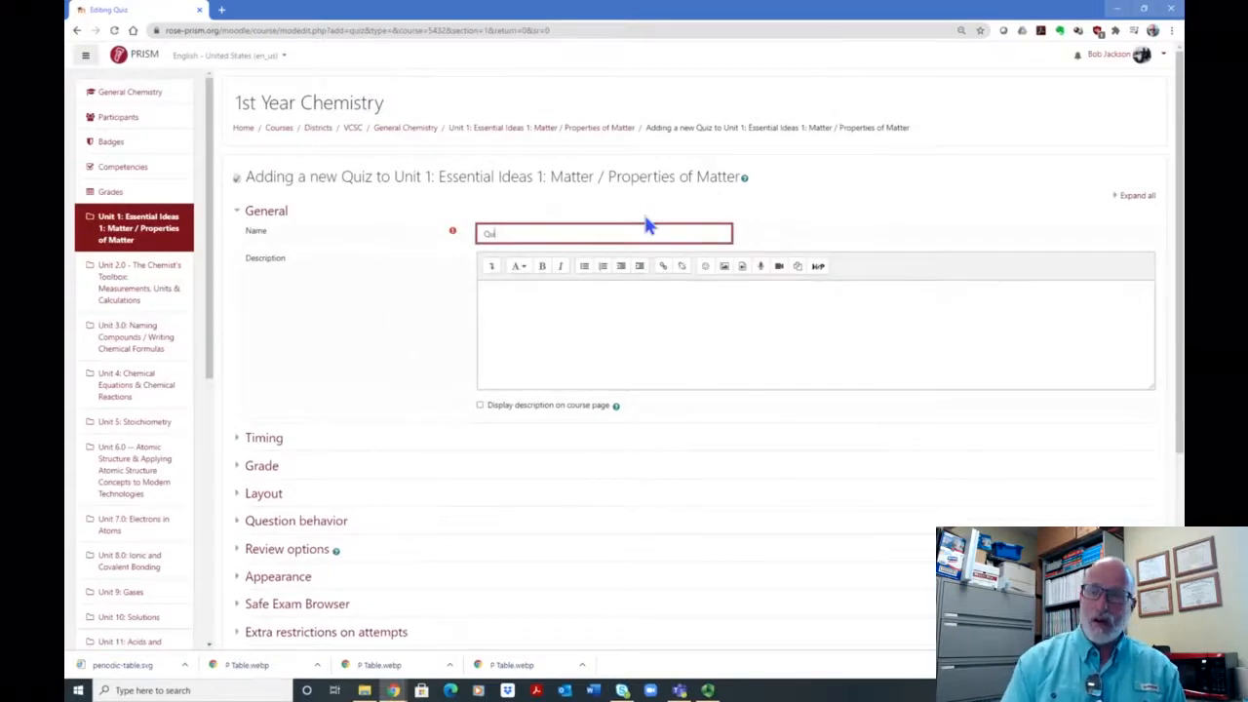
pyautogui.write('U')
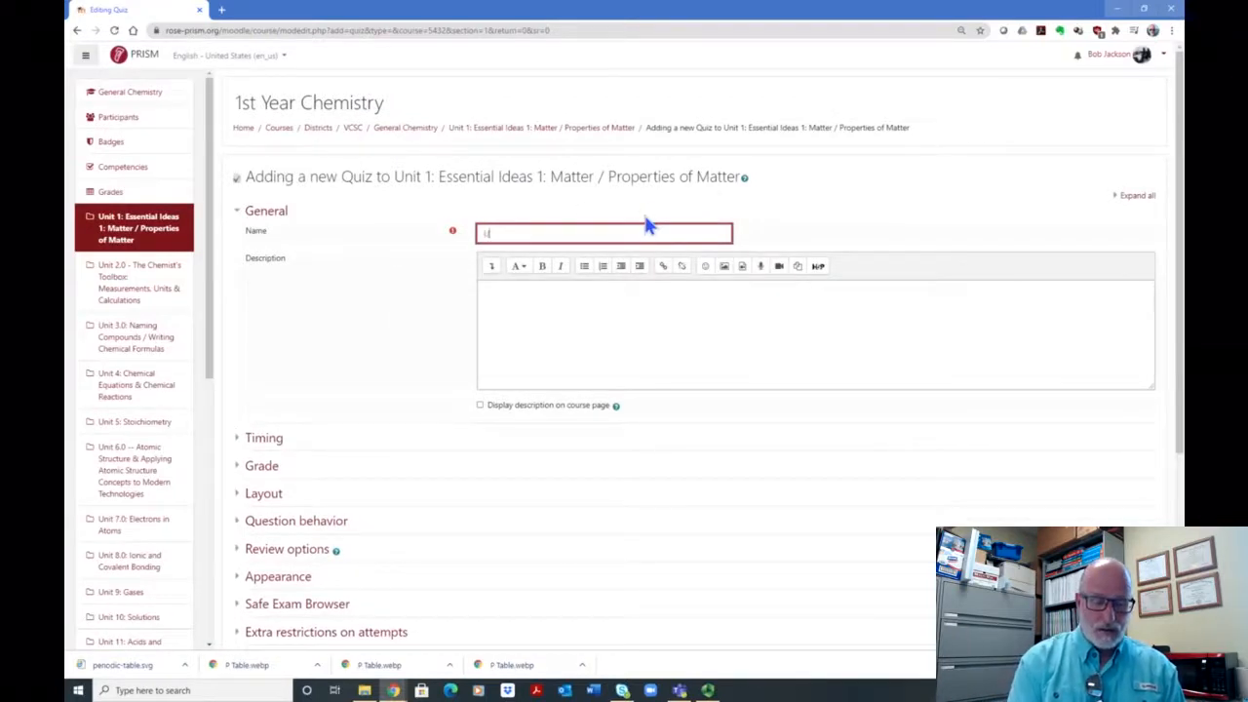
pyautogui.write('nit 1 C')
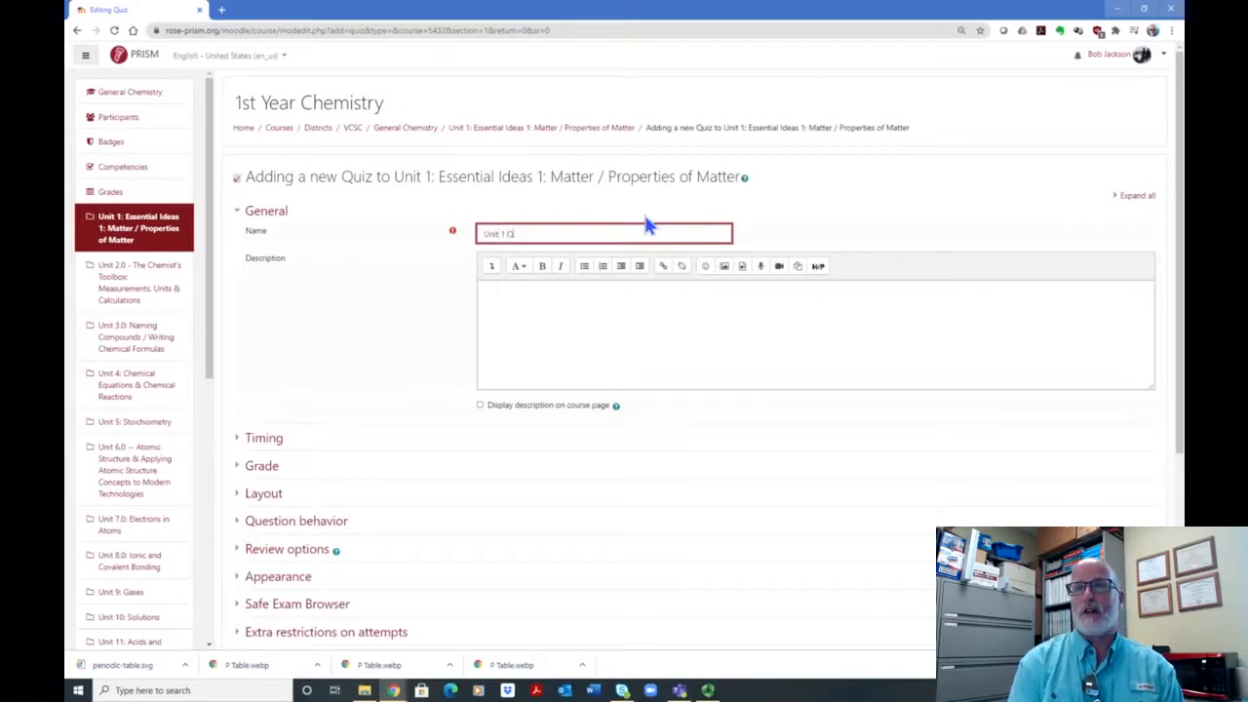
pyautogui.write('uiz')
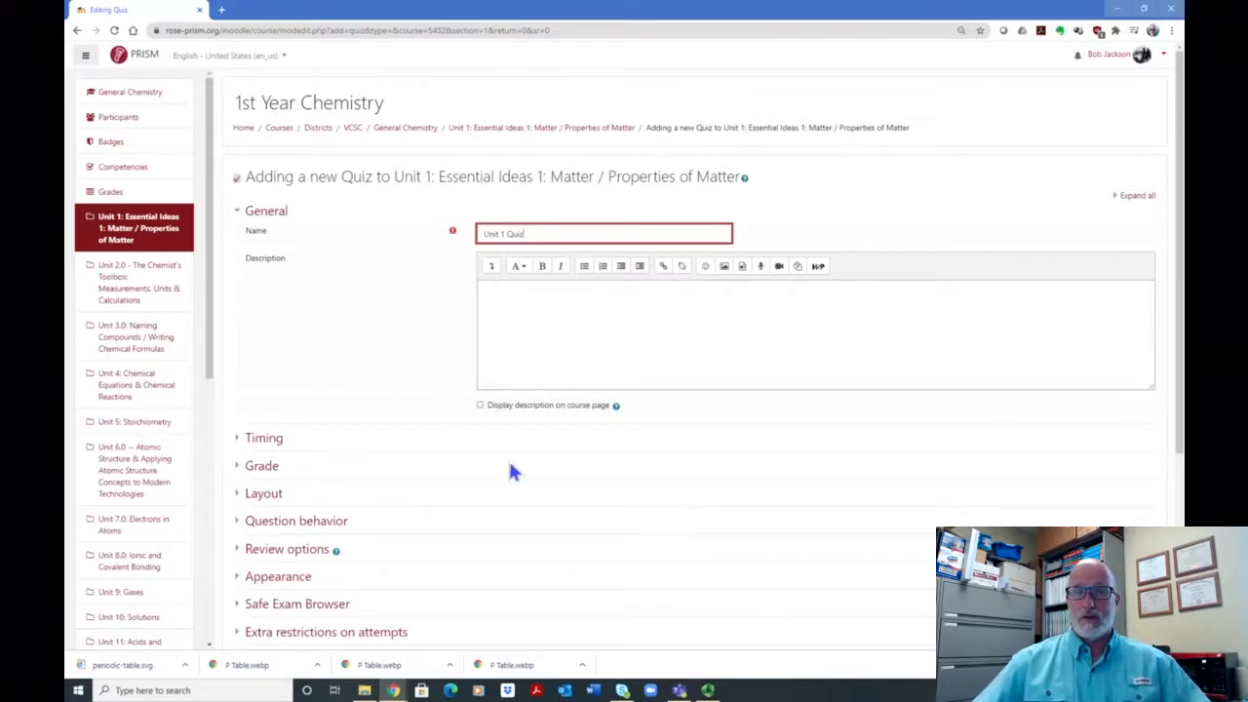
pyautogui.click(479, 405)
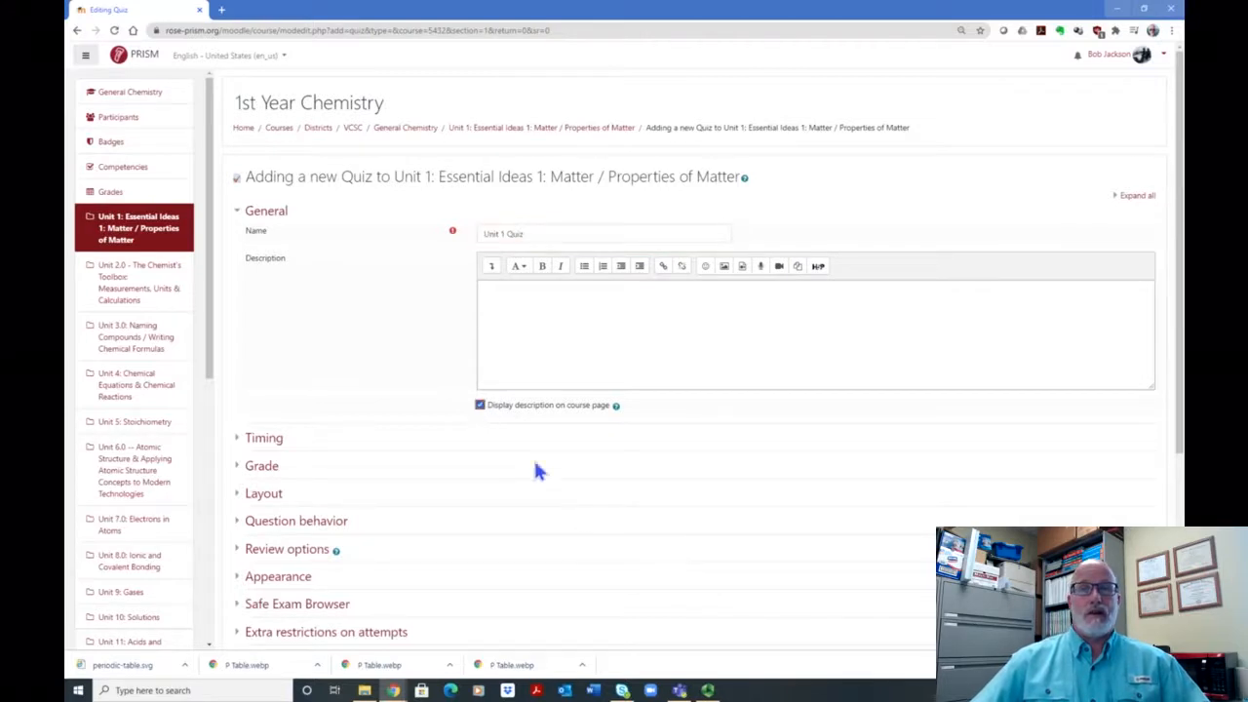
pyautogui.click(480, 406)
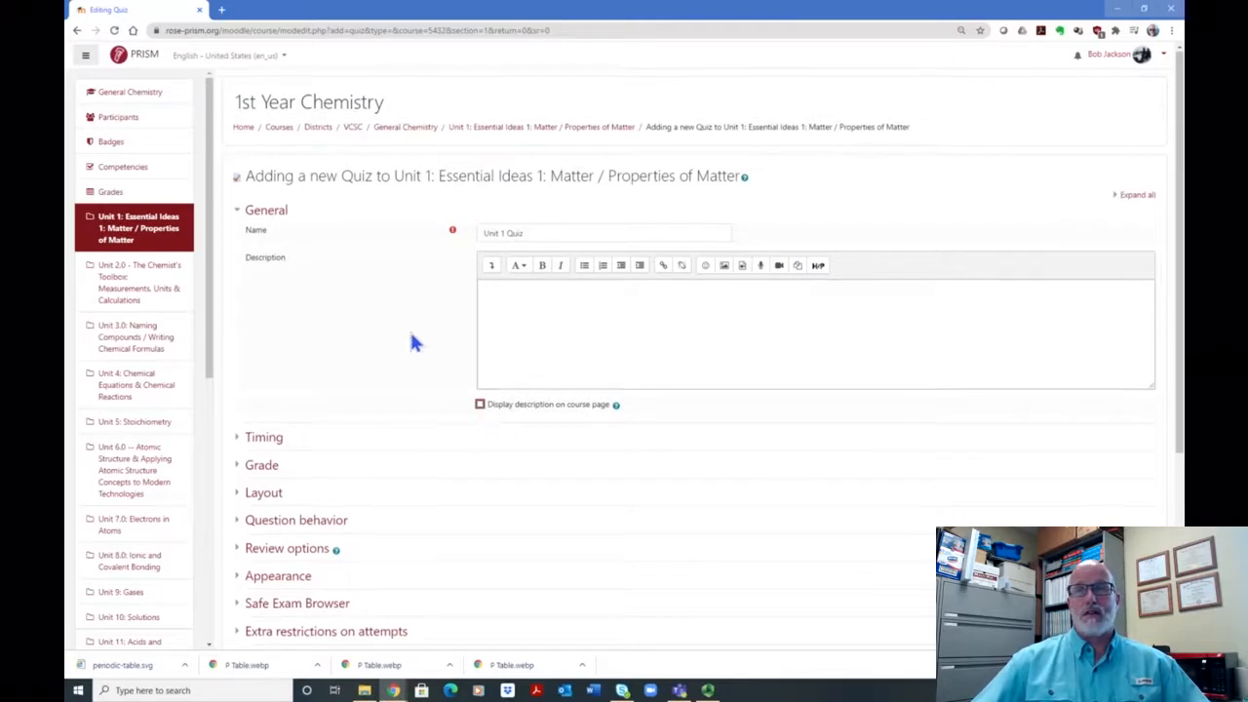
# Expand the quiz's Timing settings and review the choices for what happens when time expires.
pyautogui.scroll(-2, 287, 332)
pyautogui.click(283, 323)
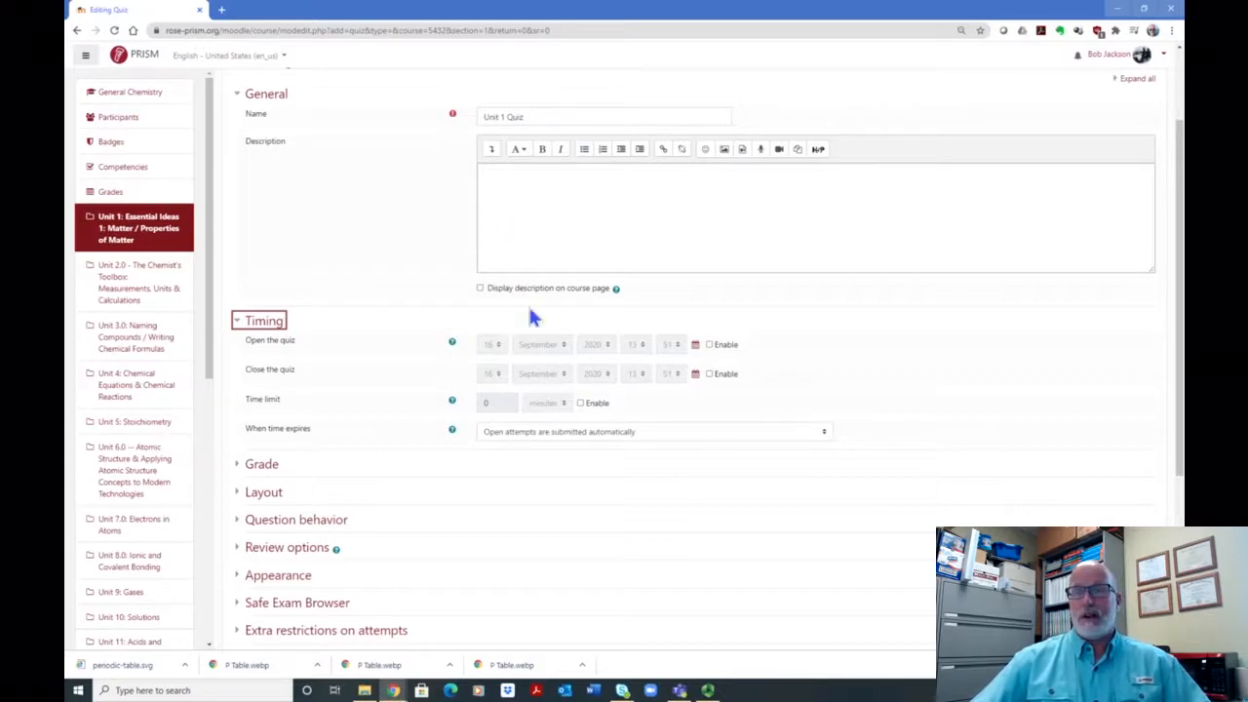
pyautogui.scroll(-1, 579, 345)
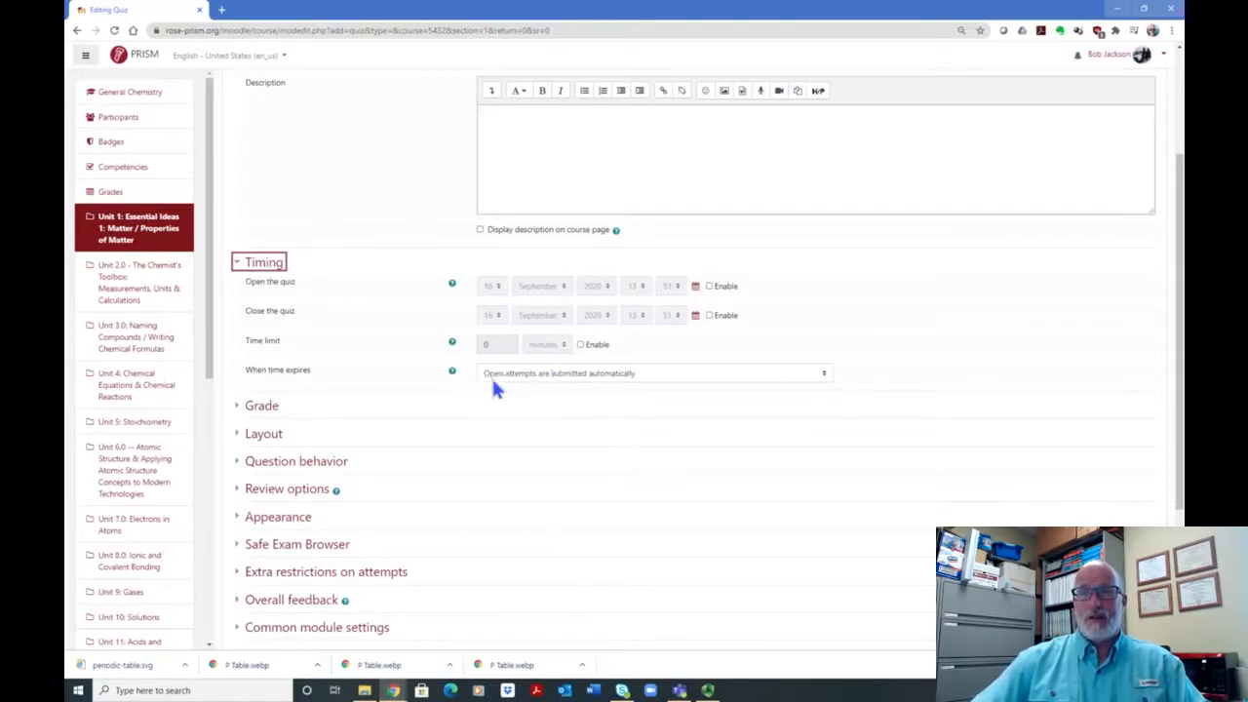
pyautogui.click(824, 376)
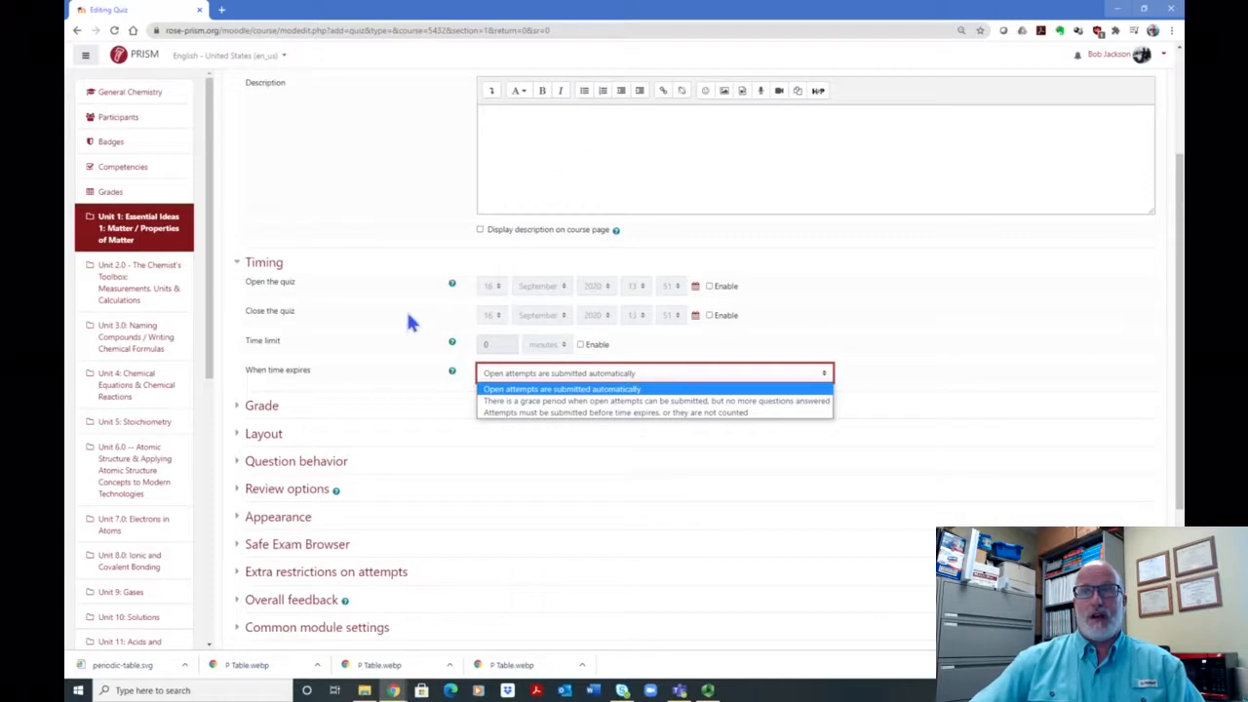
pyautogui.click(379, 385)
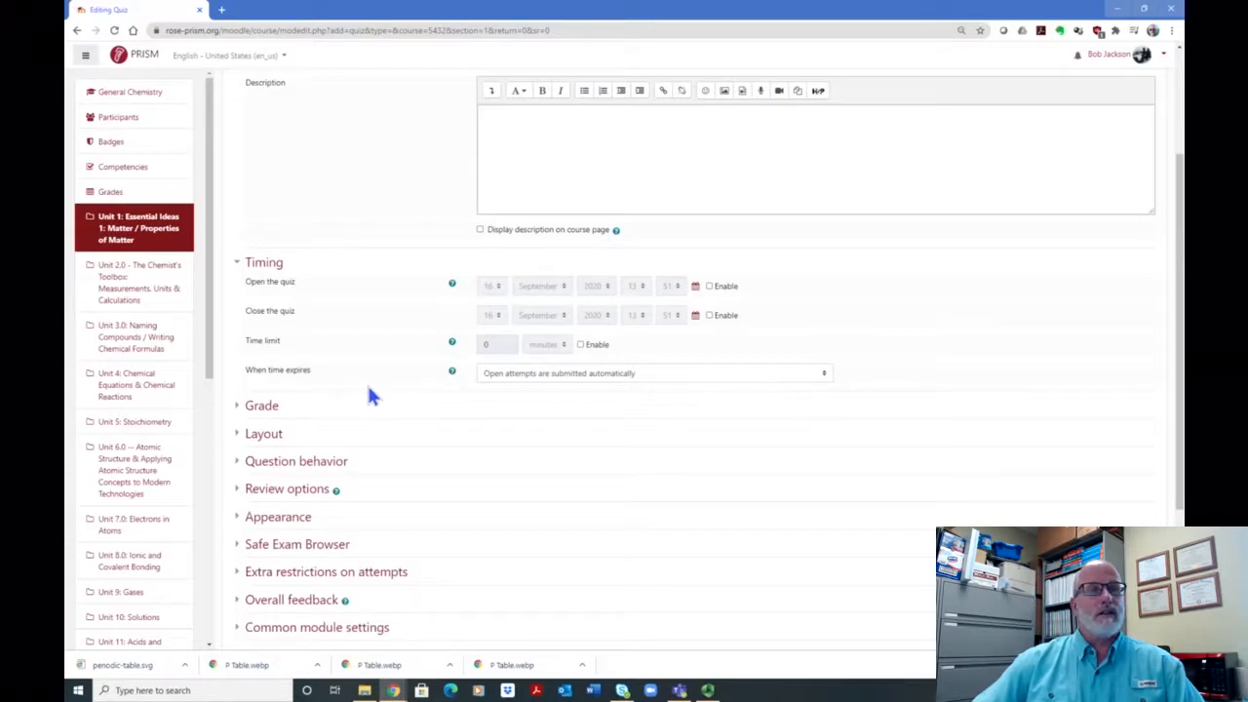
# Expand the Grade settings and review the choices for grade category and attempts allowed.
pyautogui.click(271, 408)
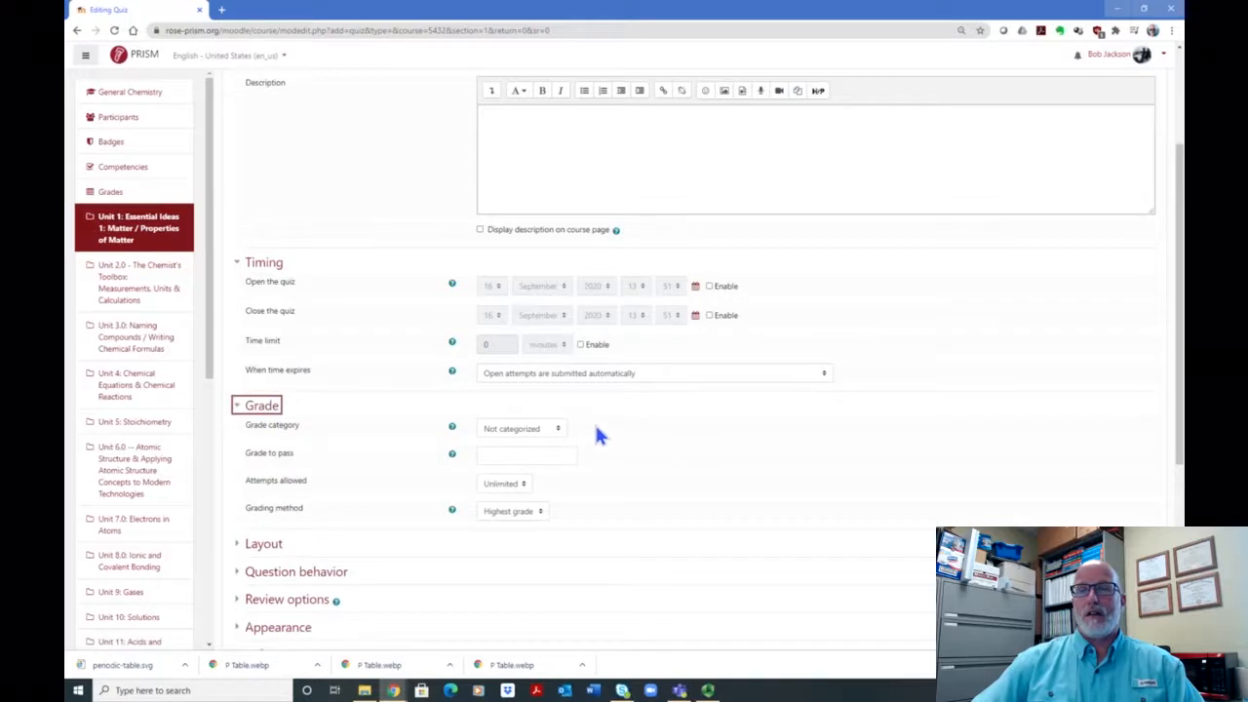
pyautogui.click(556, 431)
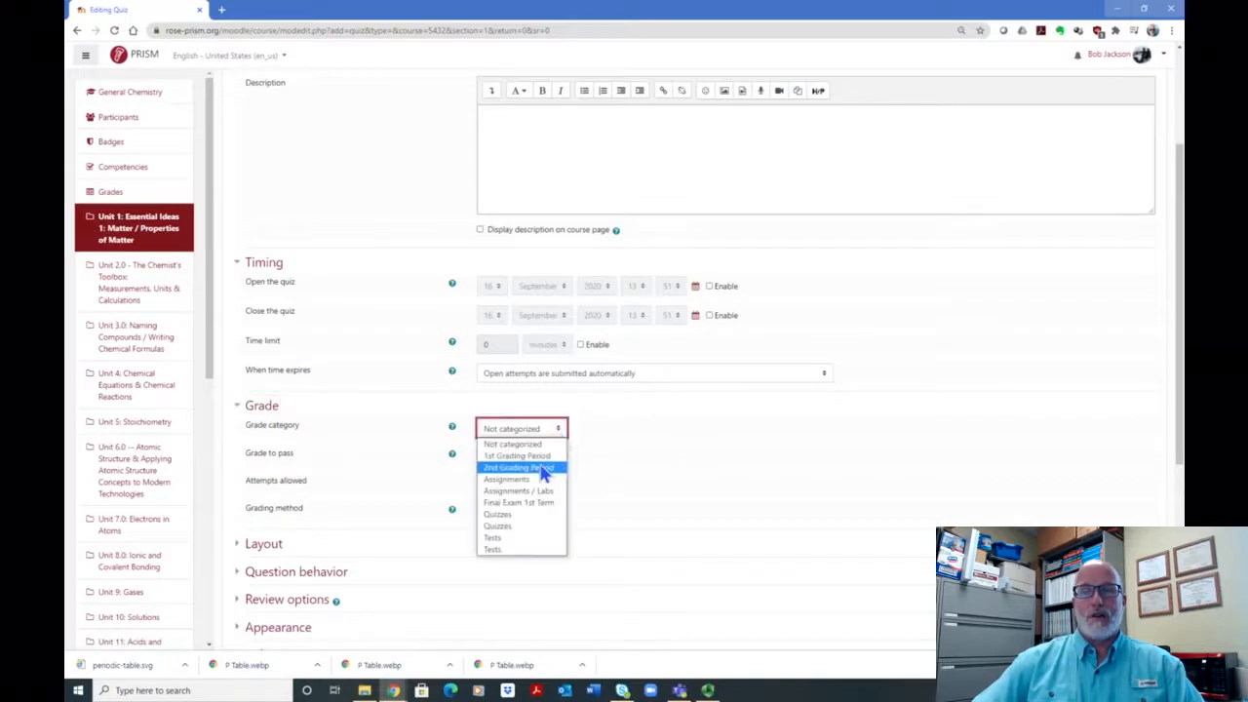
pyautogui.press('Up')
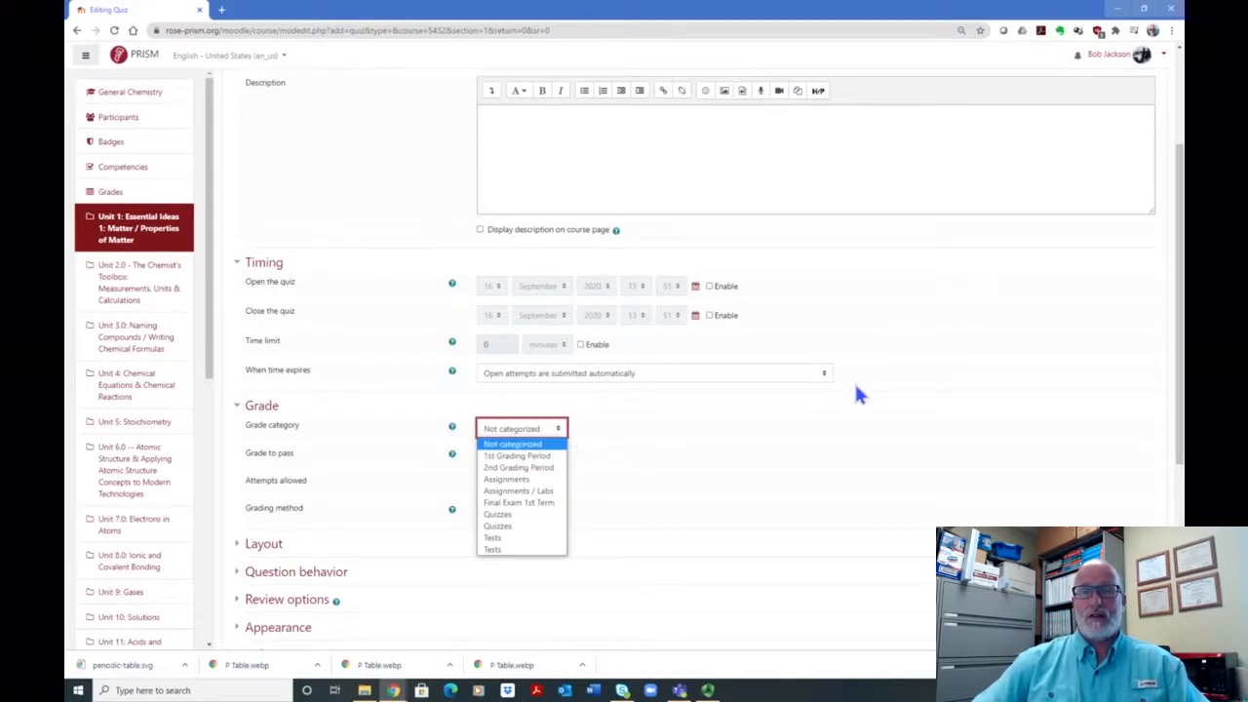
pyautogui.click(852, 418)
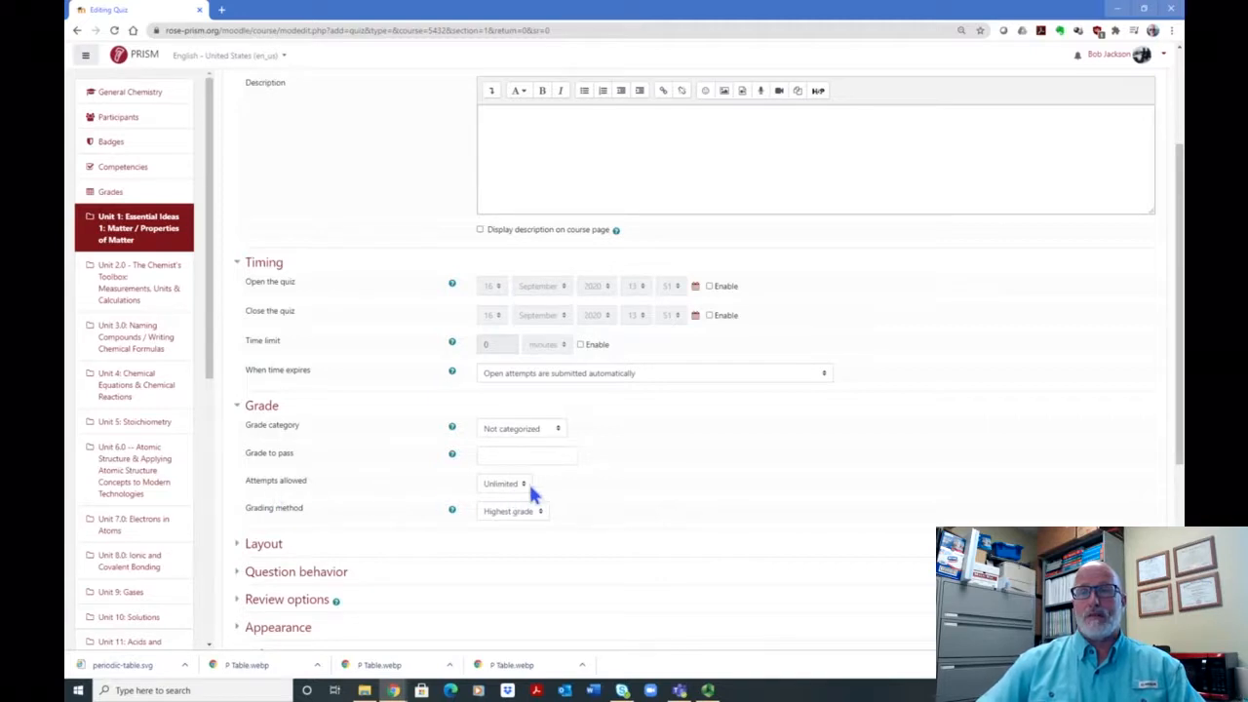
pyautogui.click(524, 487)
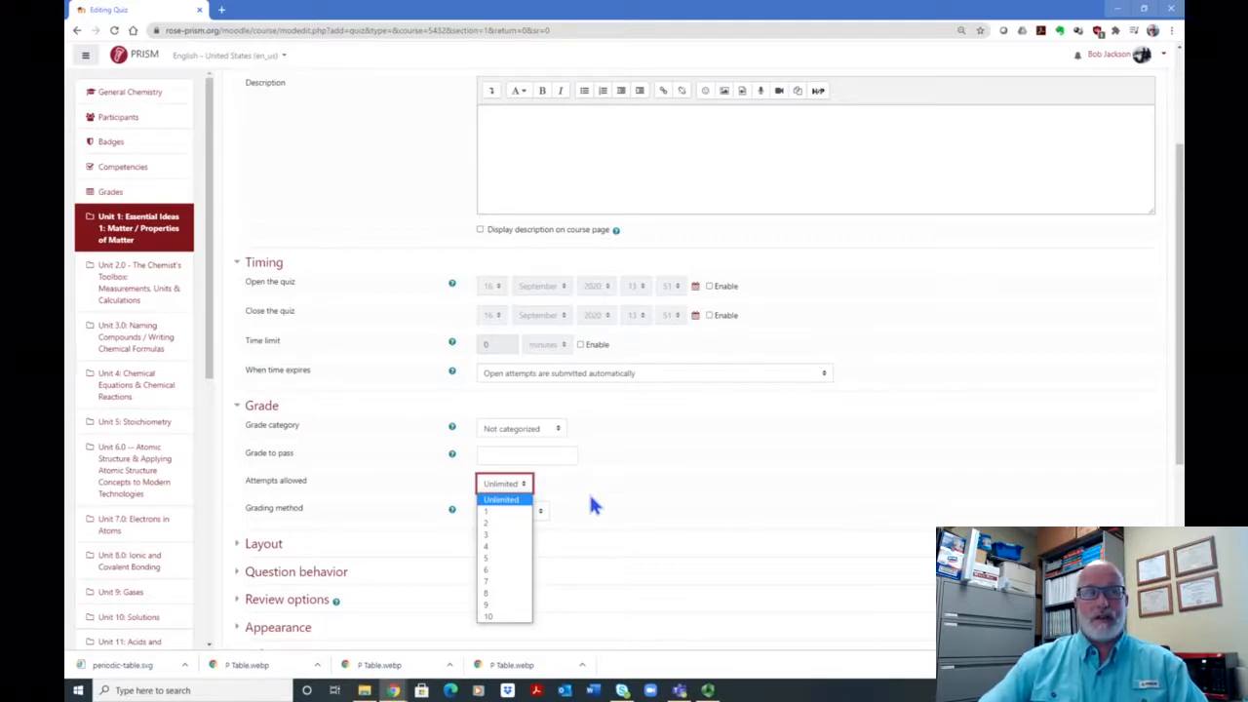
pyautogui.click(682, 490)
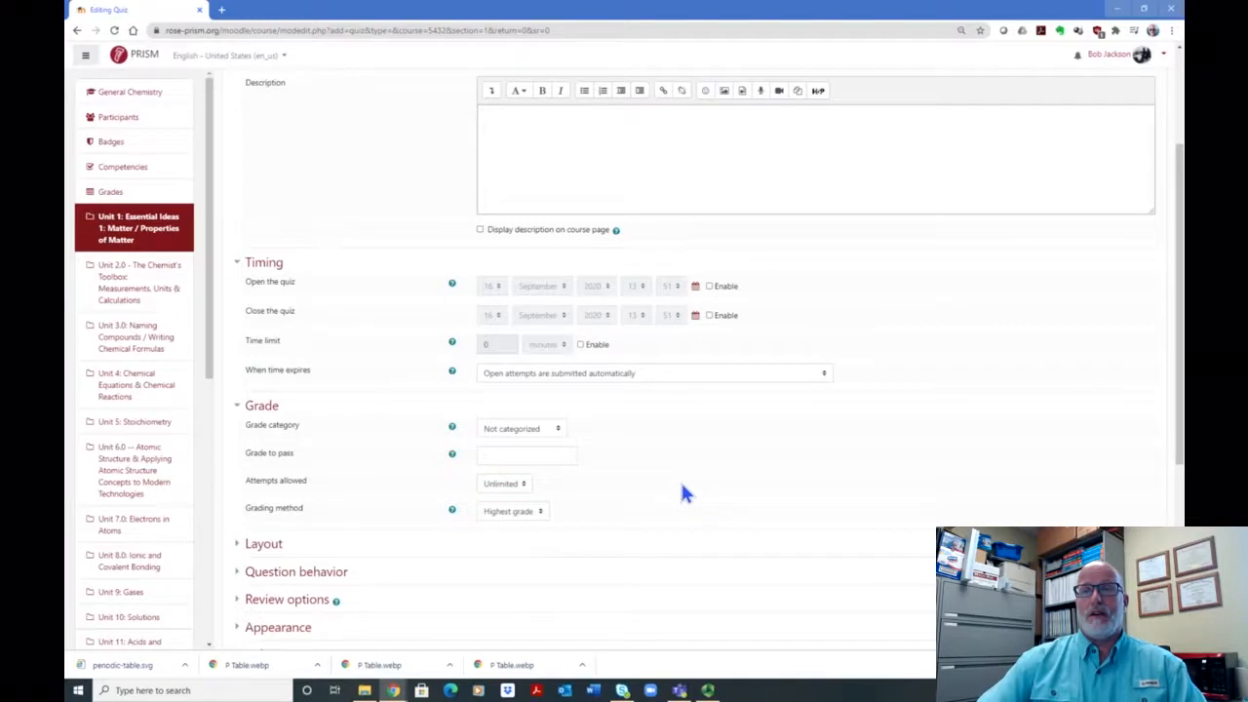
# Set the quiz's grading method to Average grade.
pyautogui.scroll(-1, 682, 492)
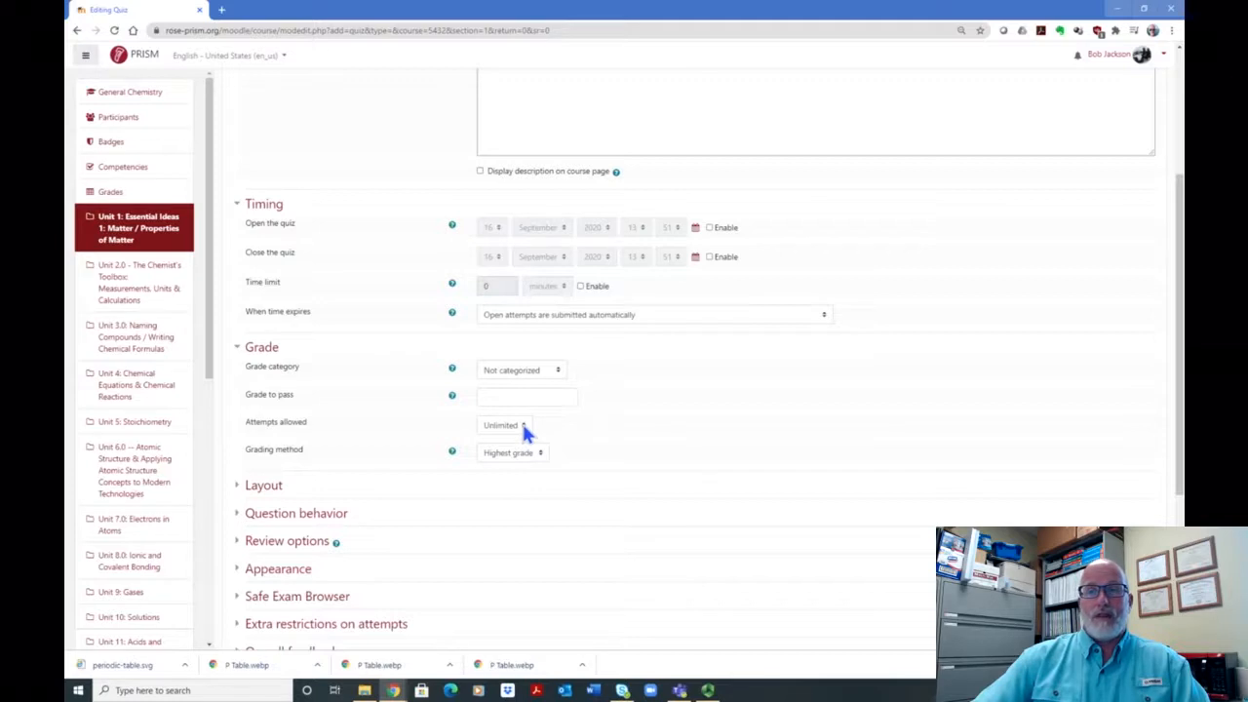
pyautogui.click(543, 452)
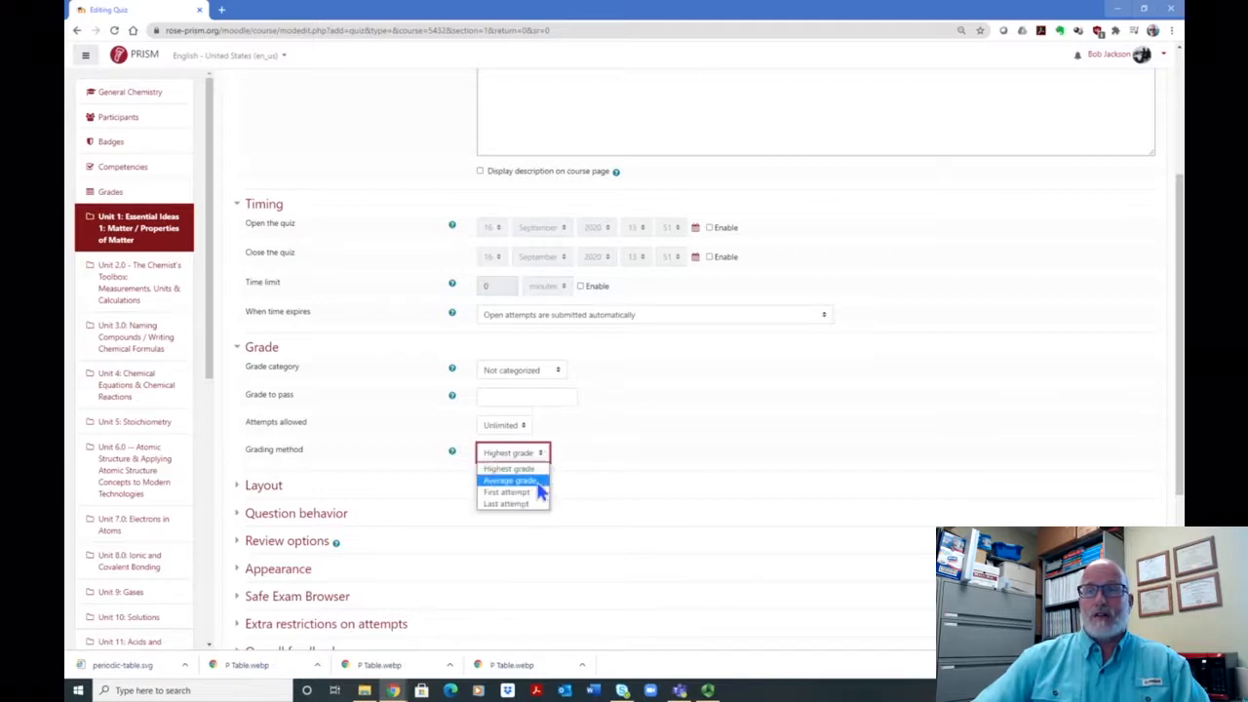
pyautogui.click(540, 480)
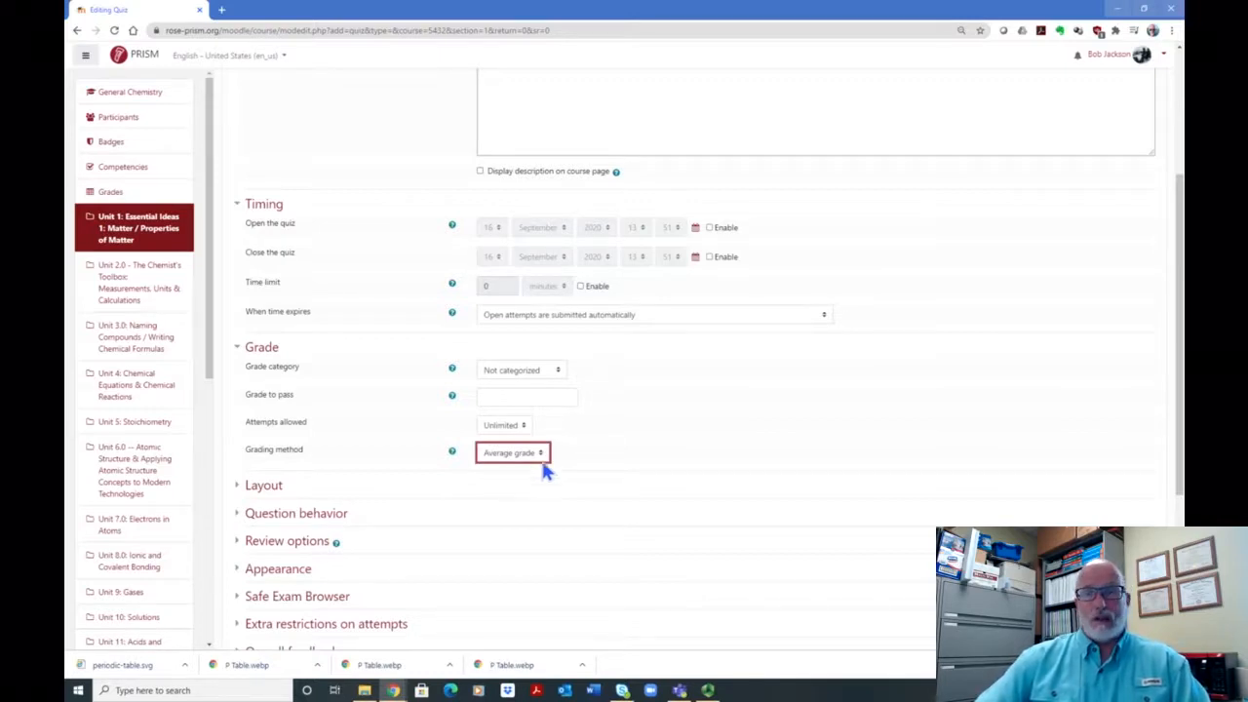
pyautogui.click(539, 454)
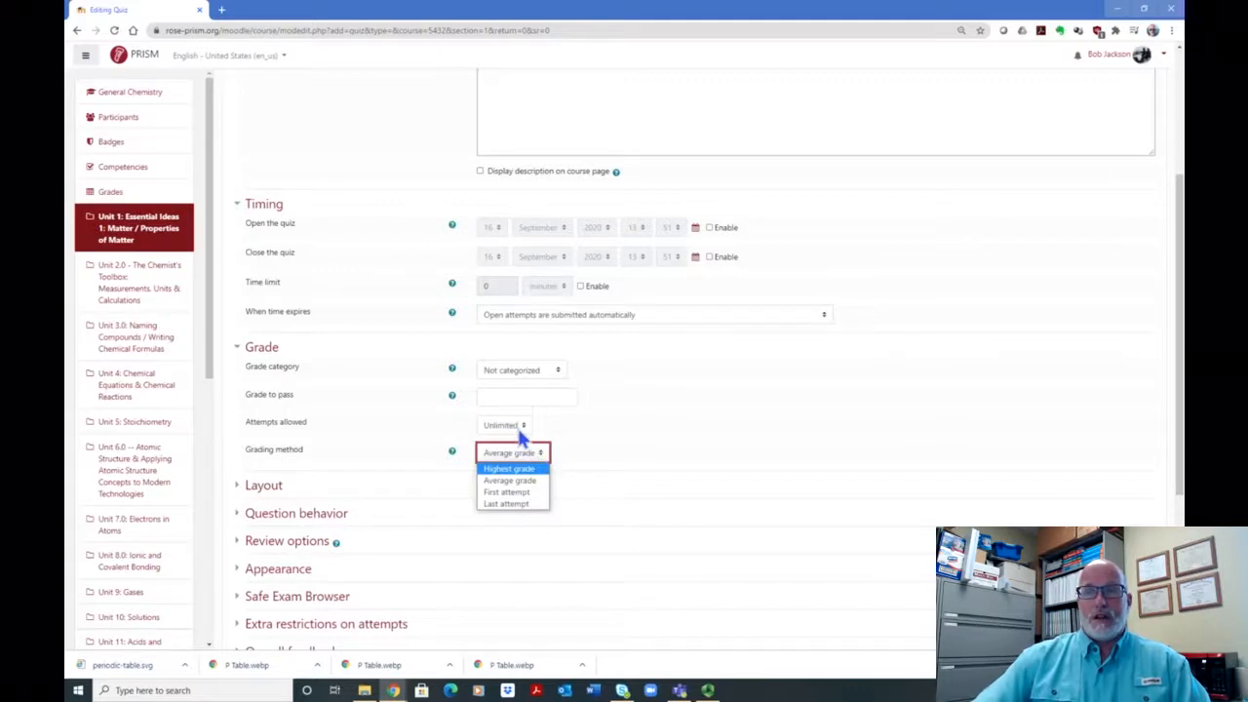
pyautogui.click(634, 454)
# Expand the full Layout settings, check the New page choices, and set the navigation method to Sequential.
pyautogui.scroll(-2, 565, 458)
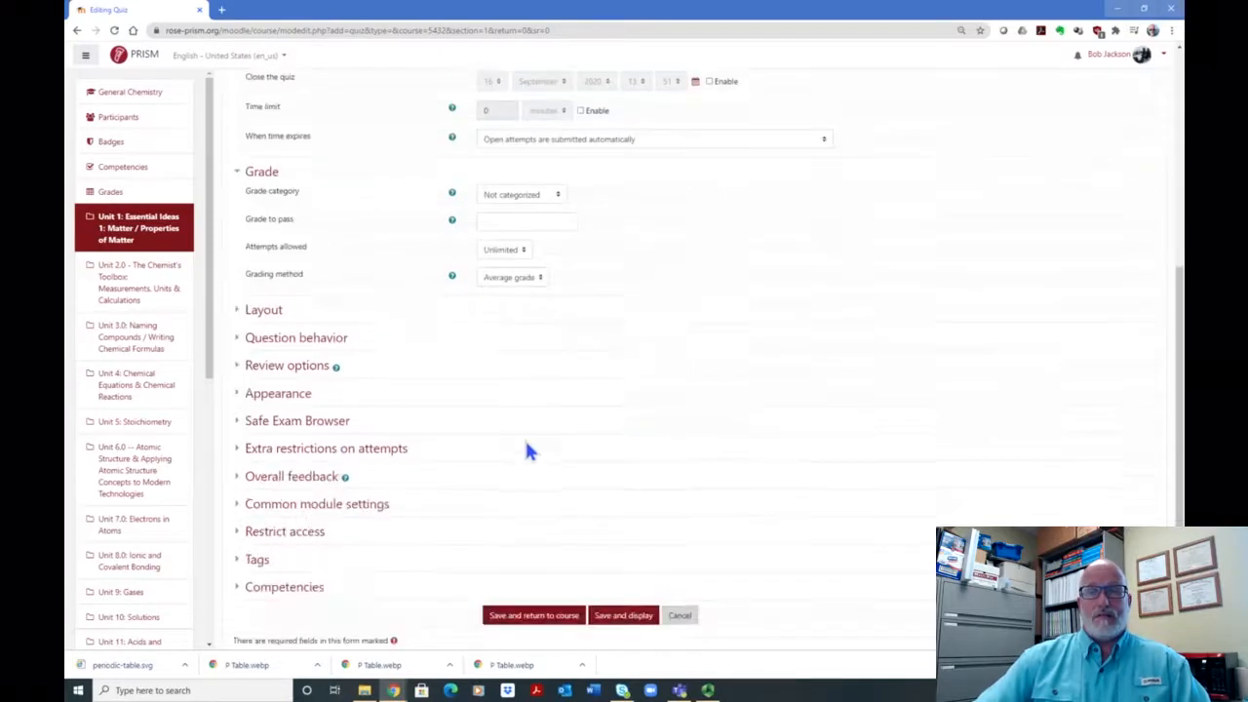
pyautogui.click(271, 321)
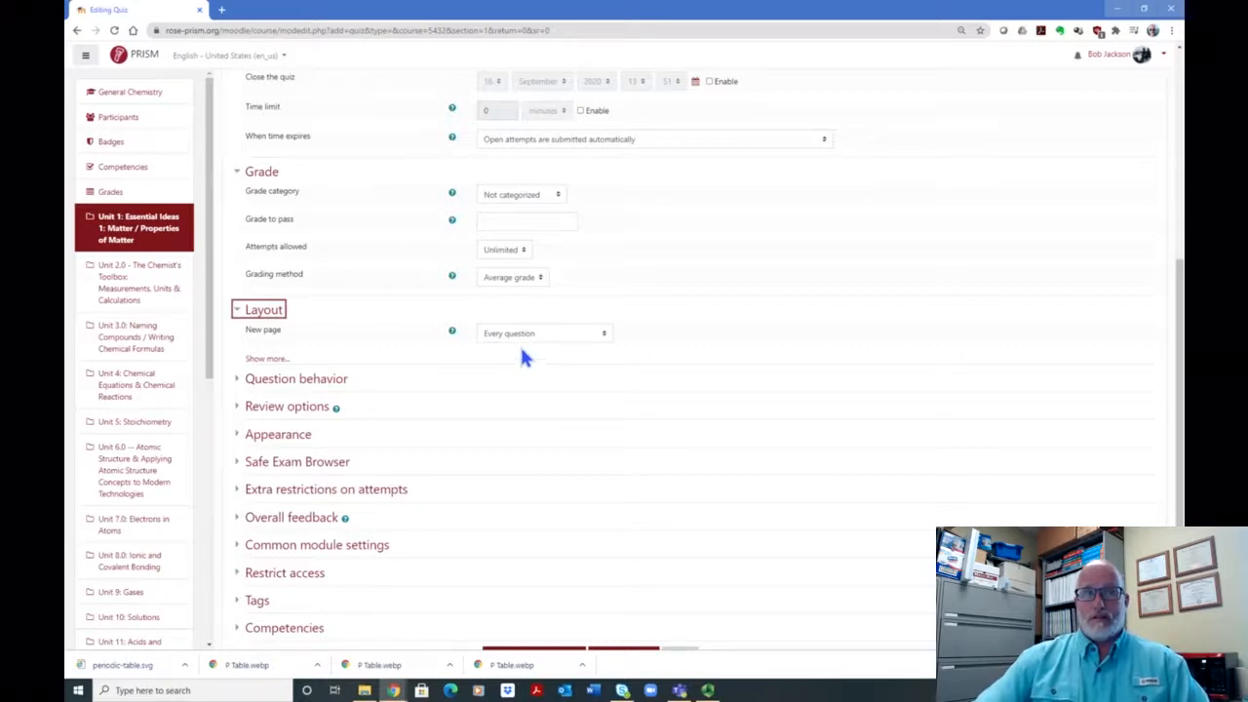
pyautogui.click(605, 332)
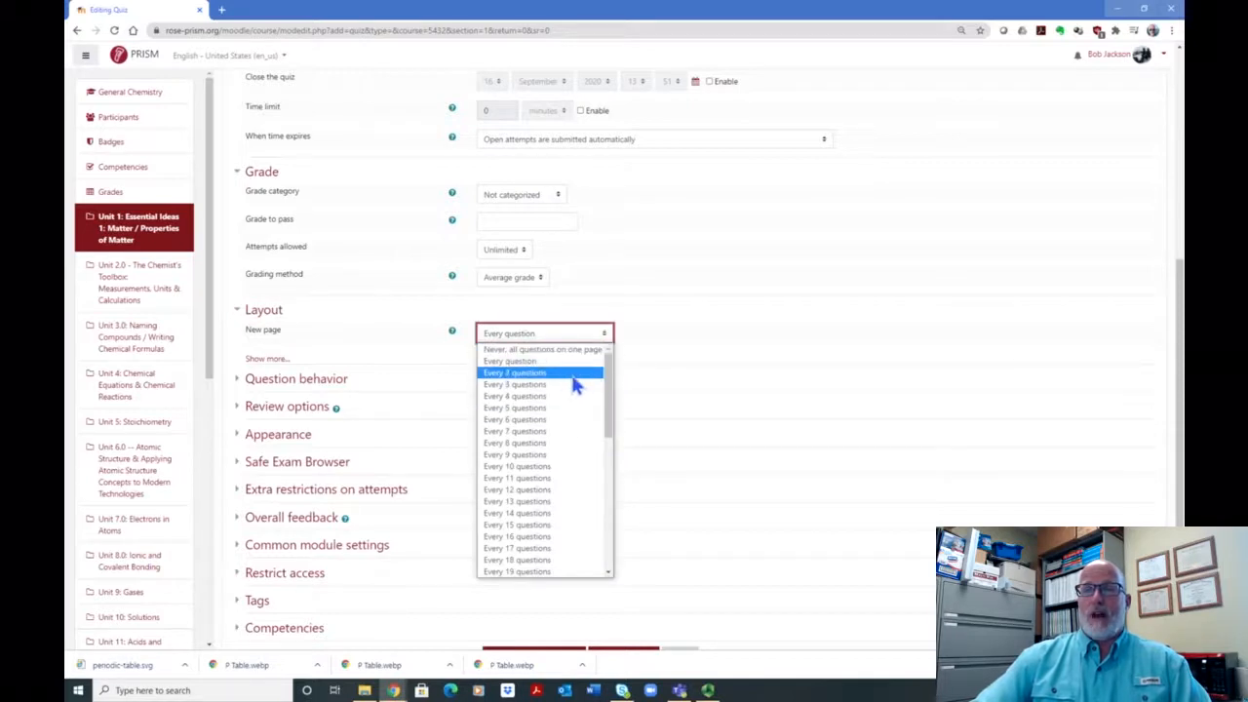
pyautogui.click(269, 351)
pyautogui.click(269, 358)
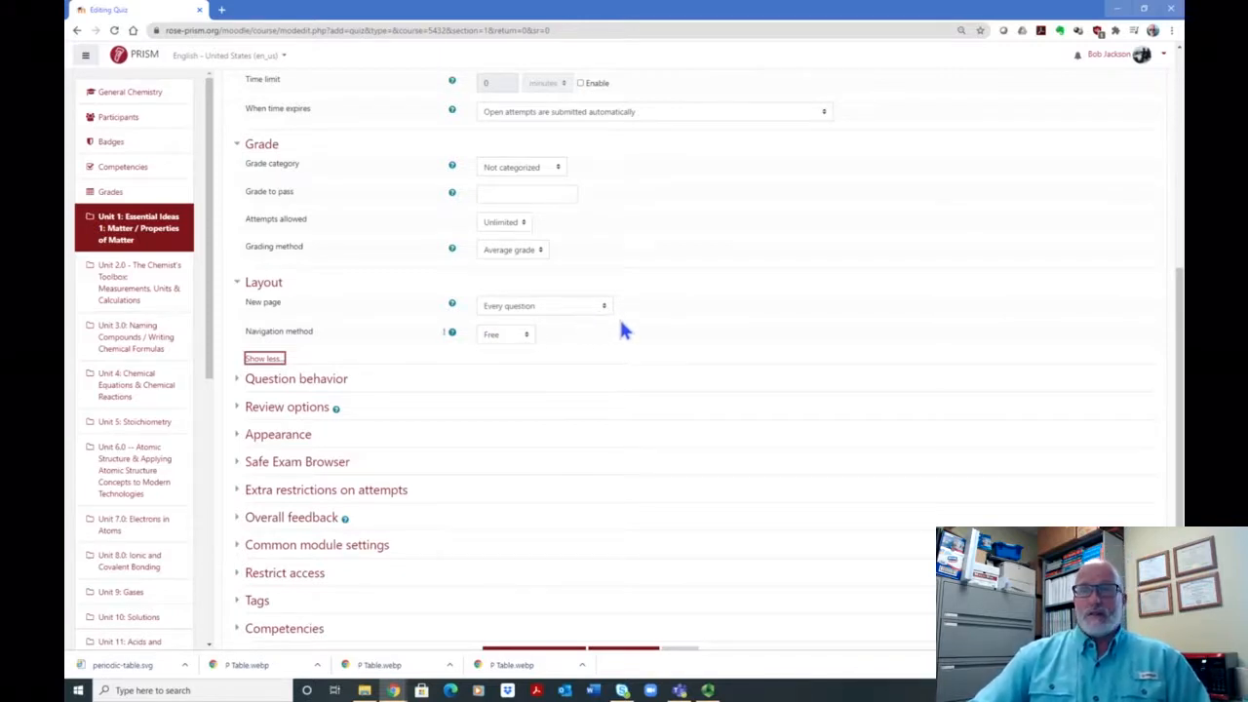
pyautogui.click(524, 335)
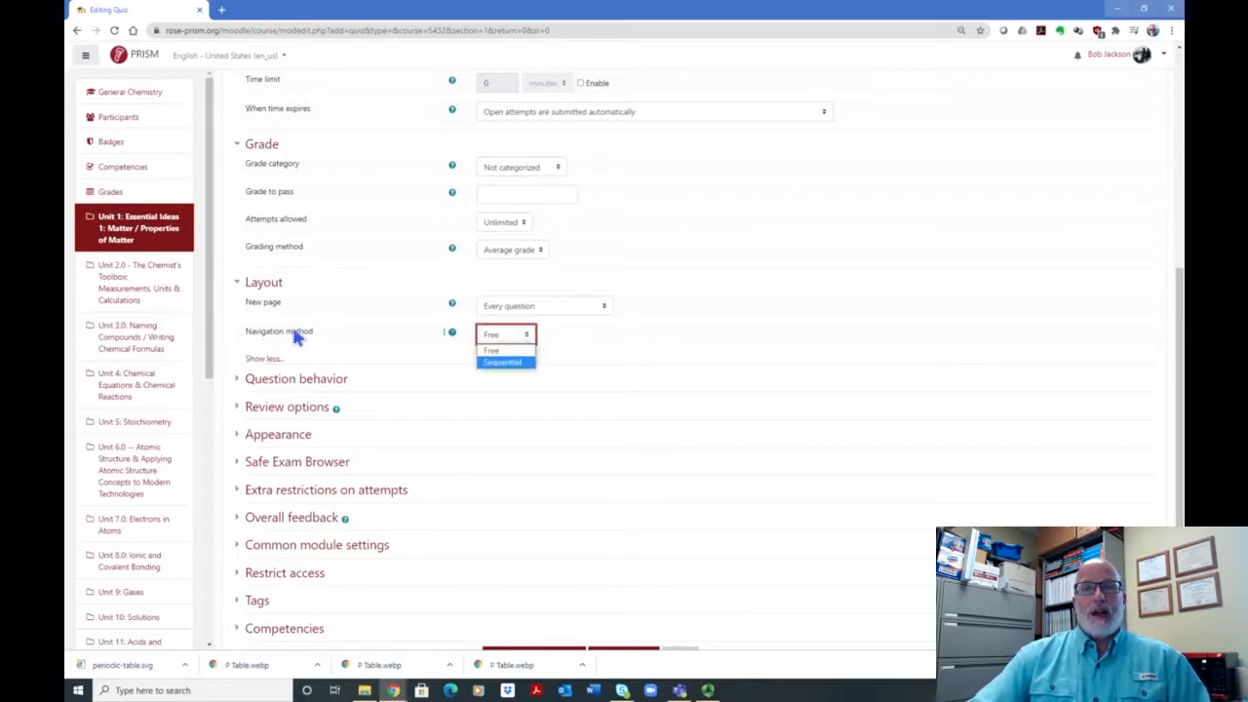
pyautogui.click(520, 365)
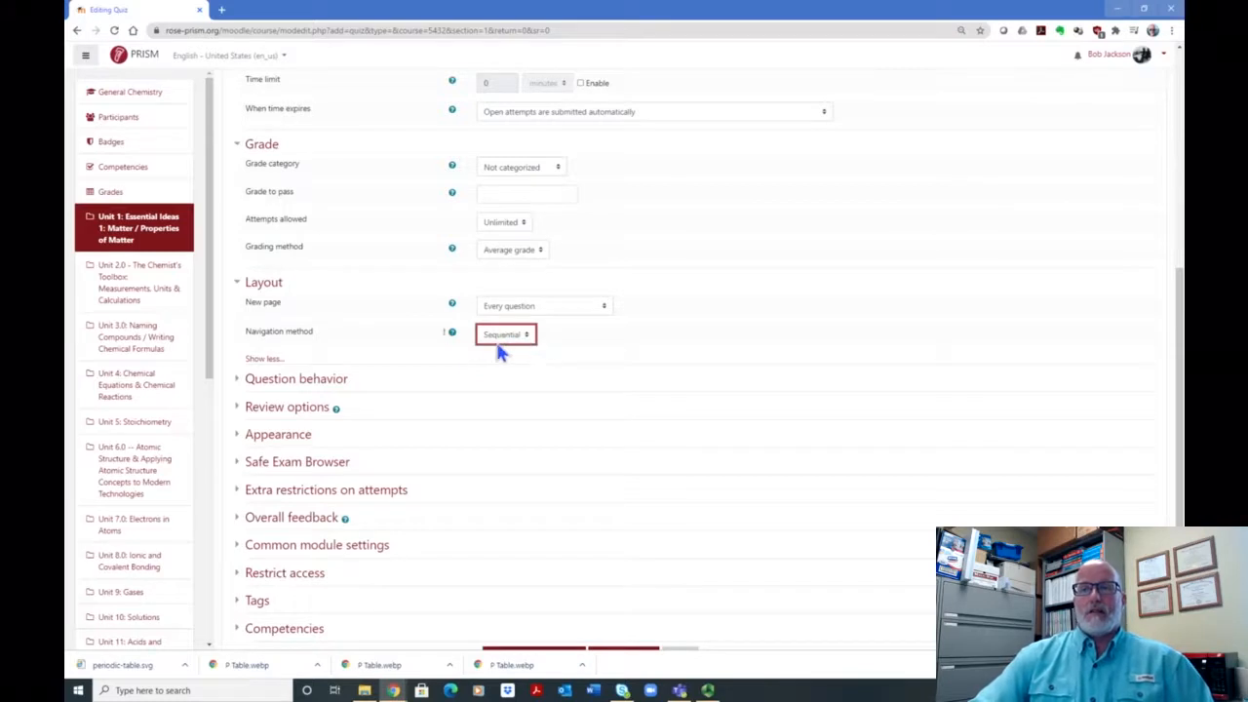
pyautogui.scroll(-1, 698, 356)
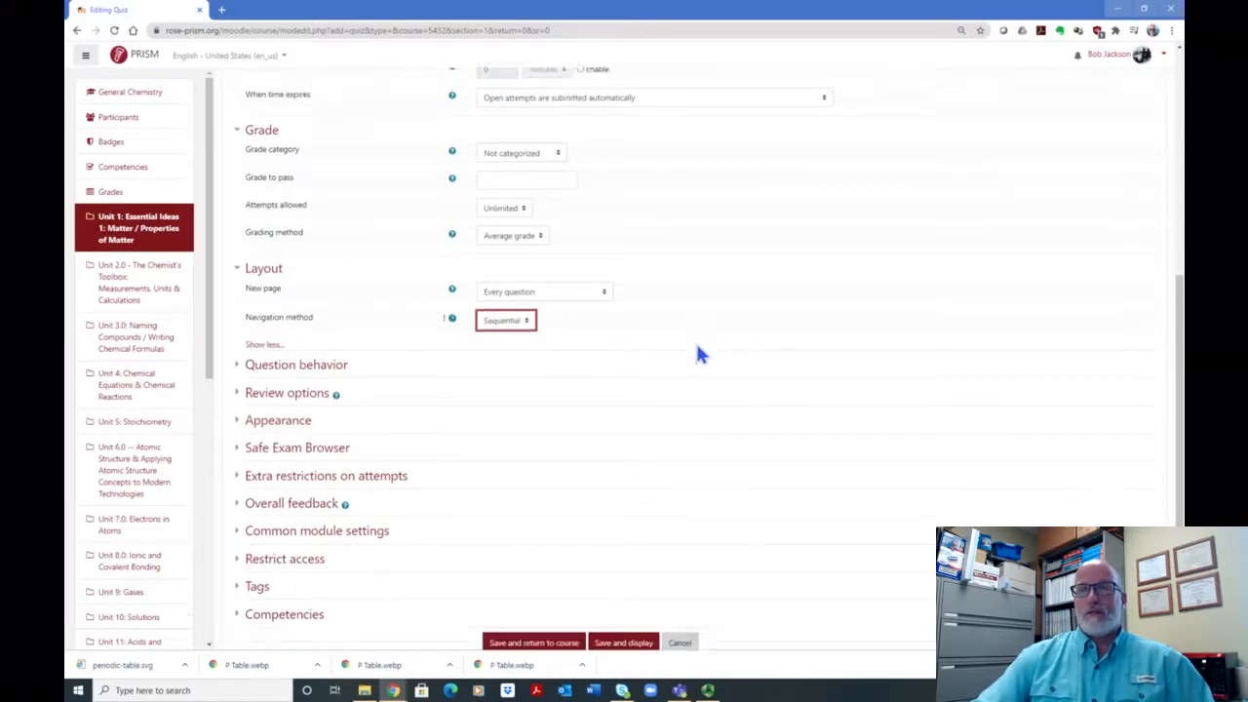
# Expand the Question behavior settings and set Shuffle within questions to Yes.
pyautogui.click(318, 328)
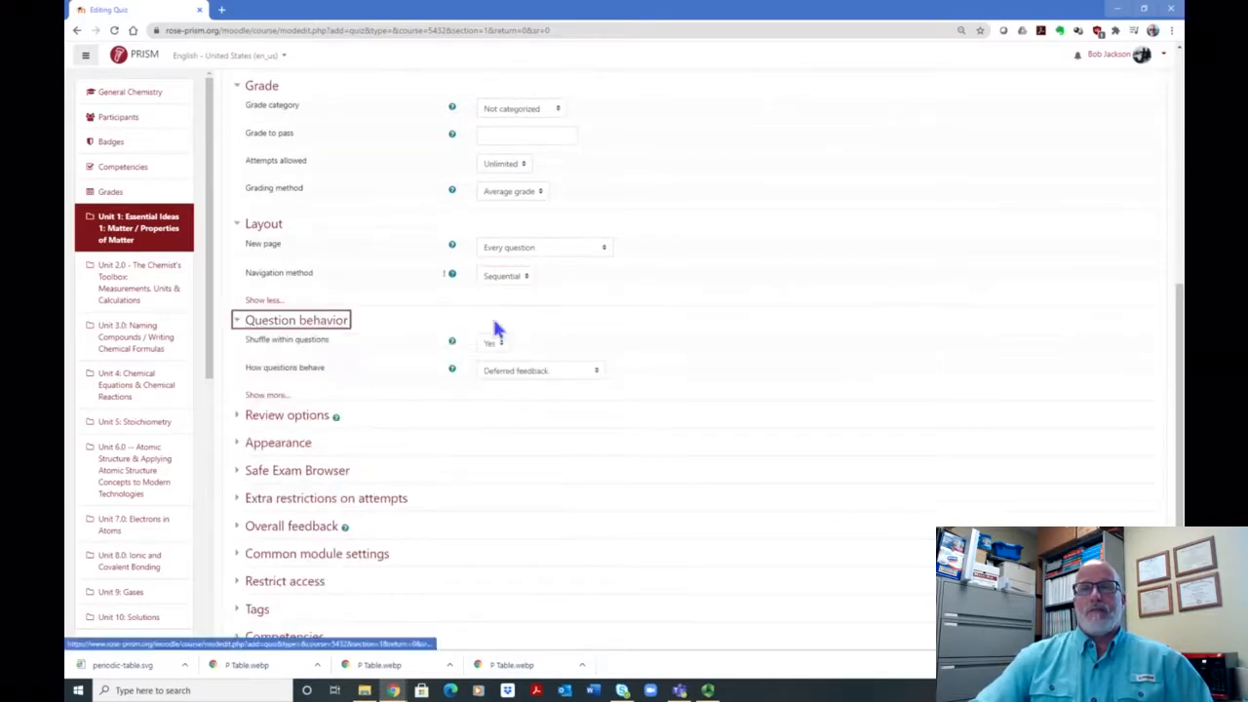
pyautogui.scroll(-1, 638, 313)
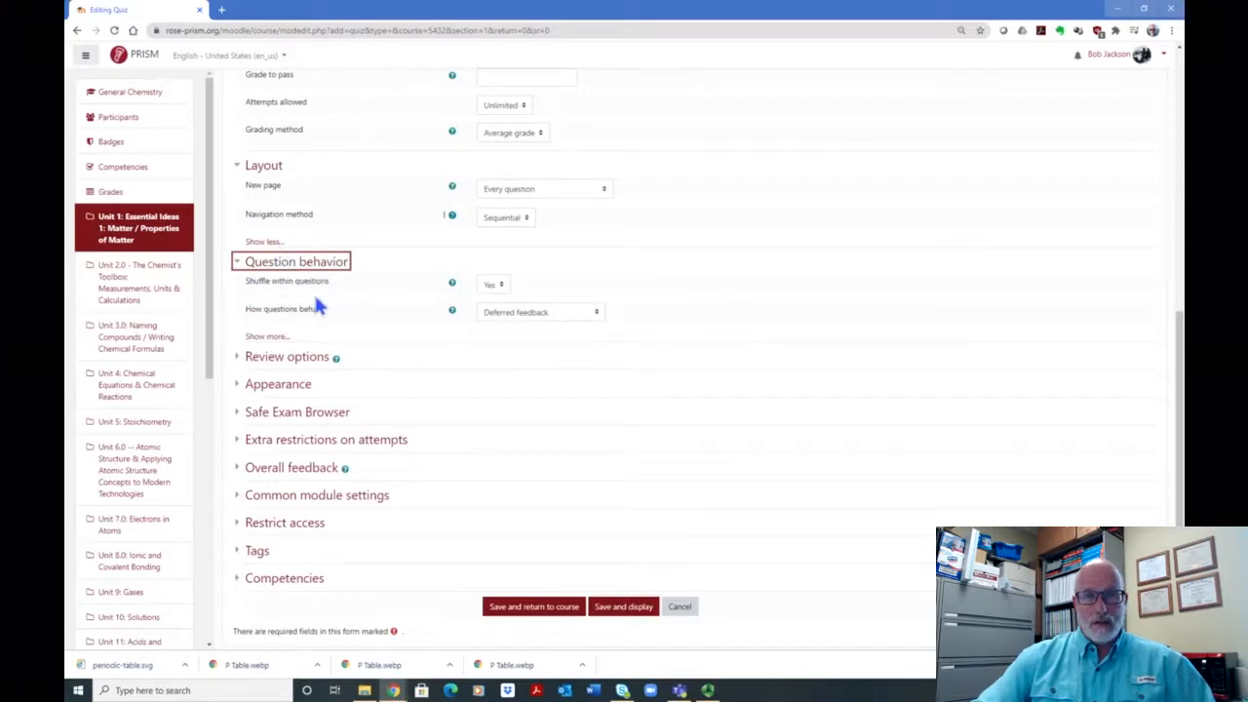
pyautogui.click(498, 284)
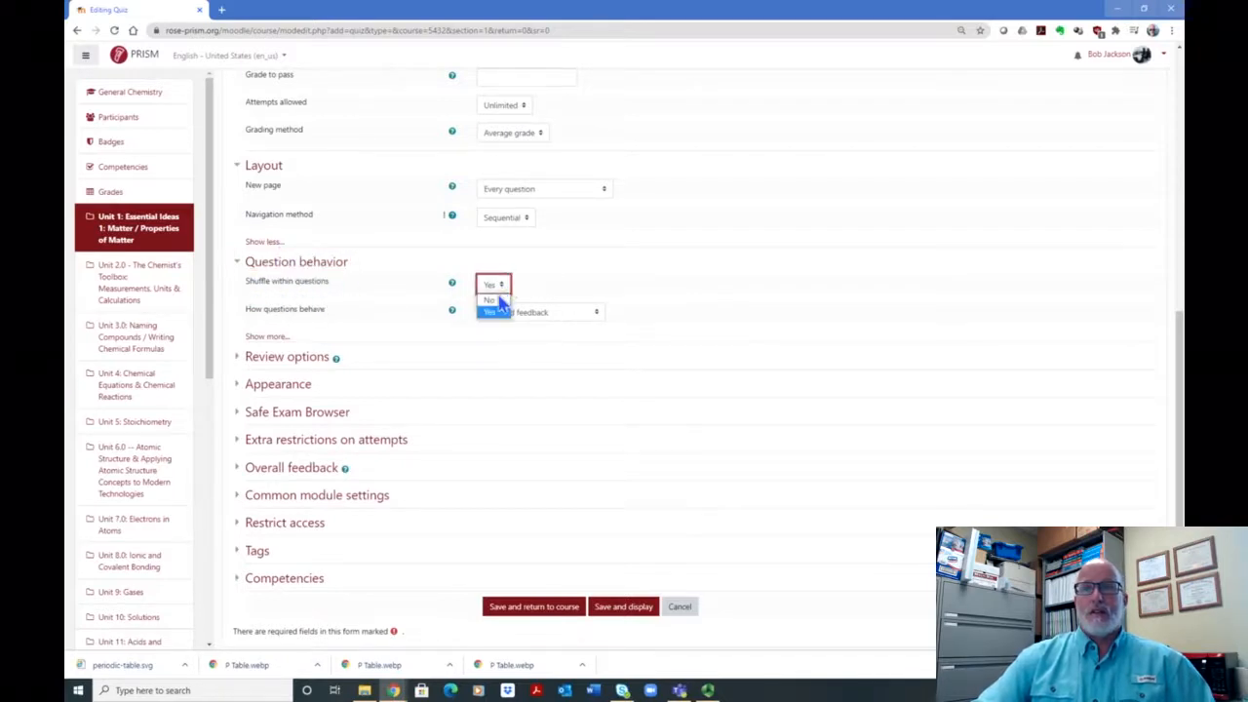
pyautogui.click(499, 313)
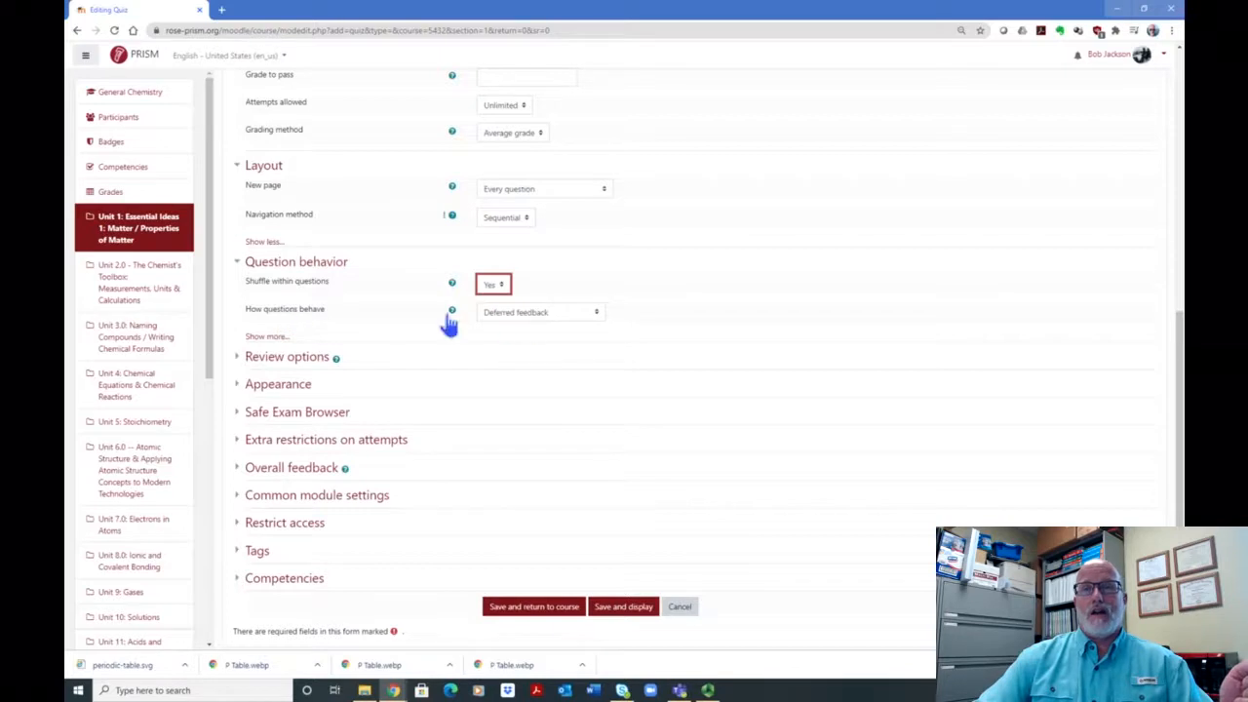
# Review the choices for how questions behave and read the help text for that setting.
pyautogui.click(599, 312)
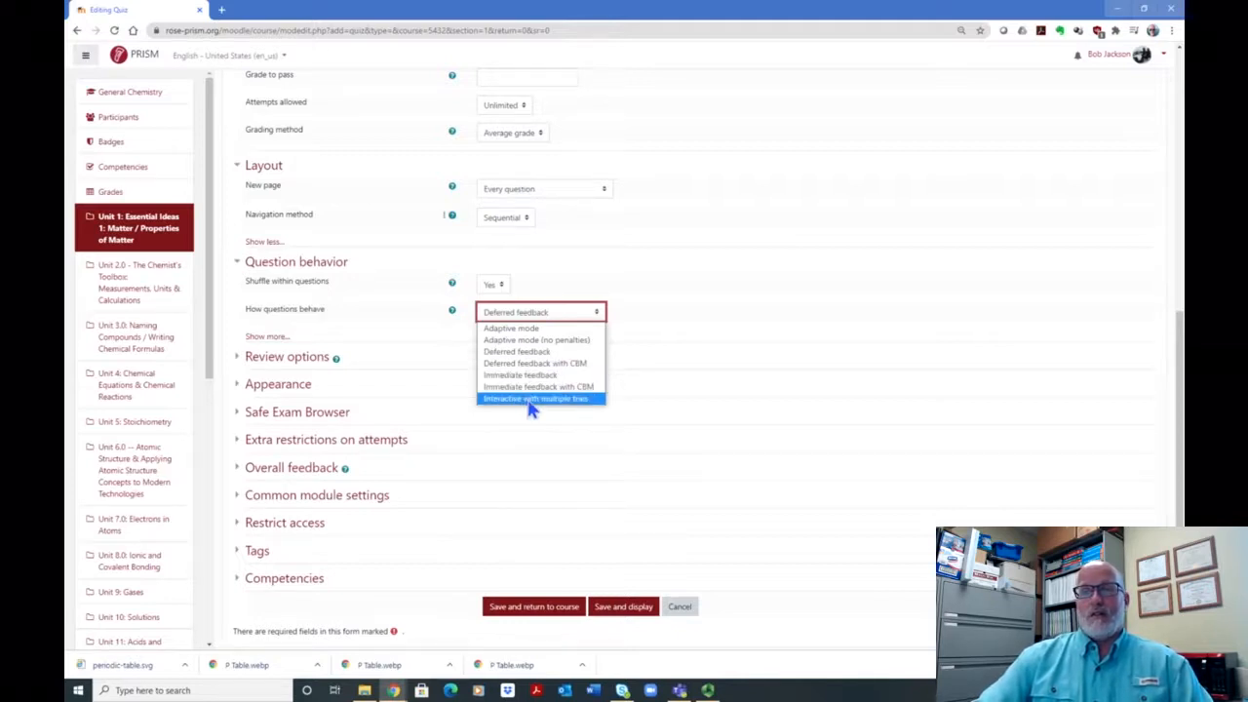
pyautogui.click(452, 312)
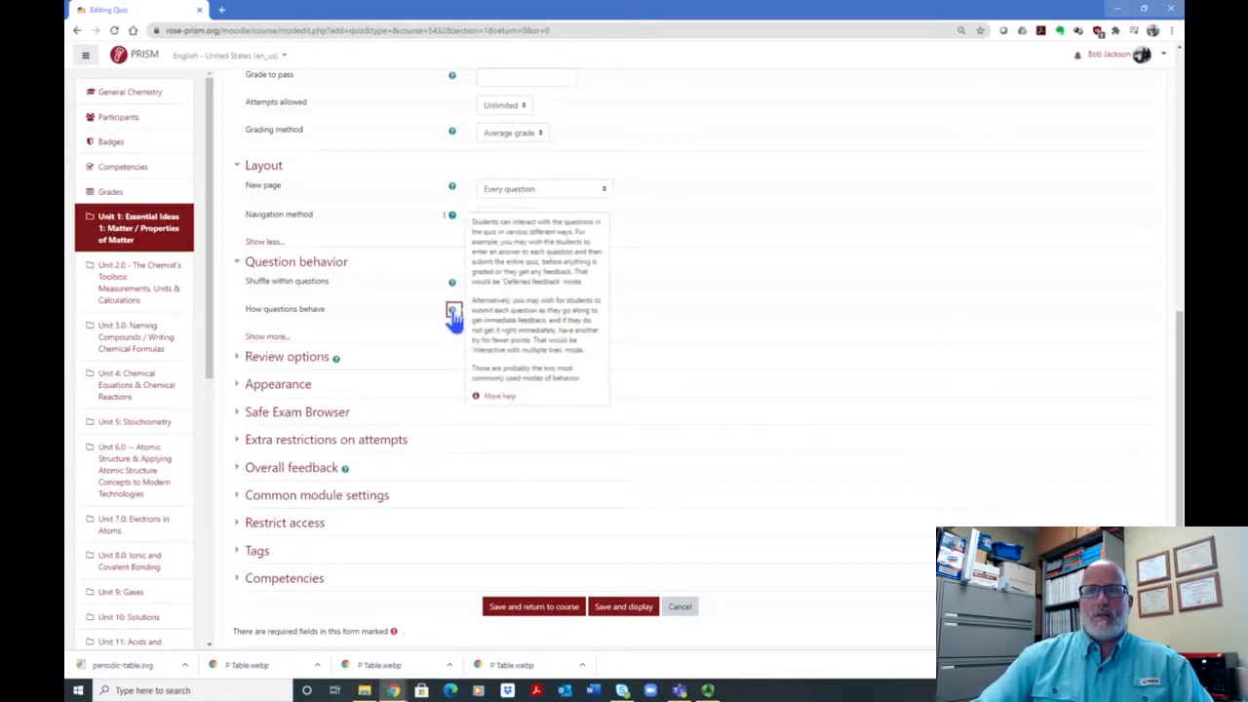
pyautogui.click(663, 295)
pyautogui.click(593, 310)
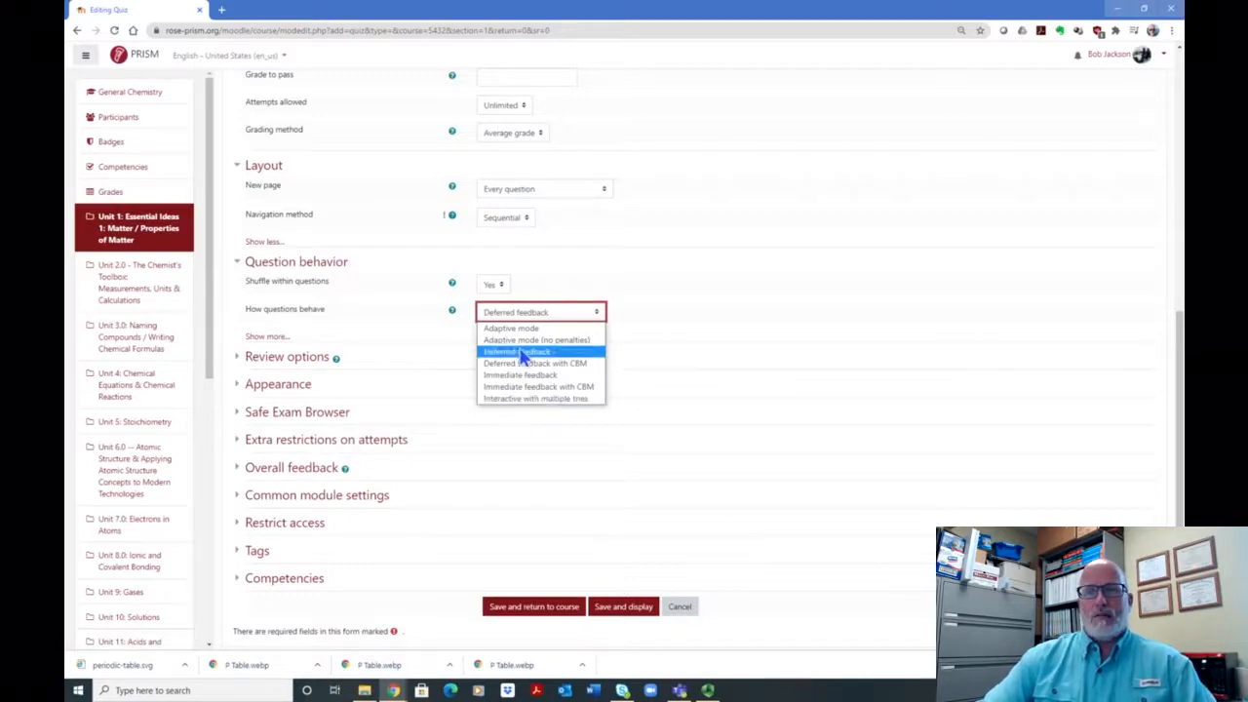
pyautogui.click(418, 347)
# Expand the Review options and compare them under the Interactive with multiple tries and Deferred feedback behaviors, finishing on Deferred feedback.
pyautogui.click(292, 362)
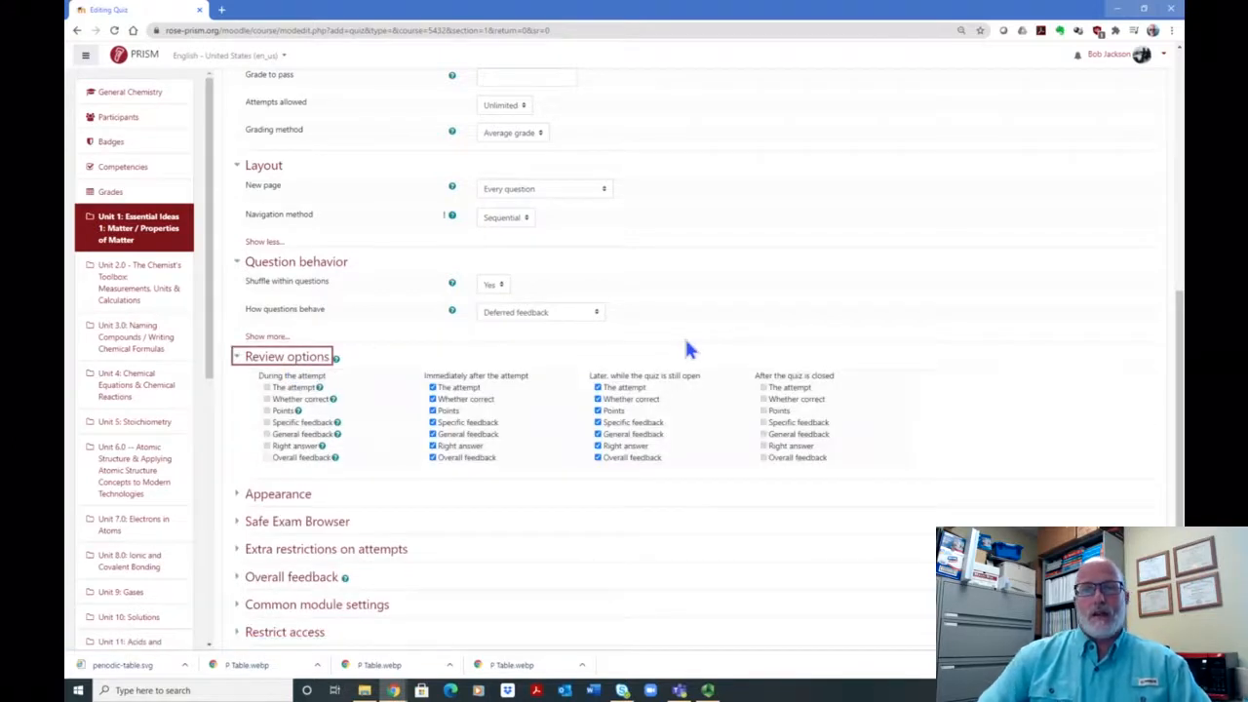
pyautogui.click(596, 313)
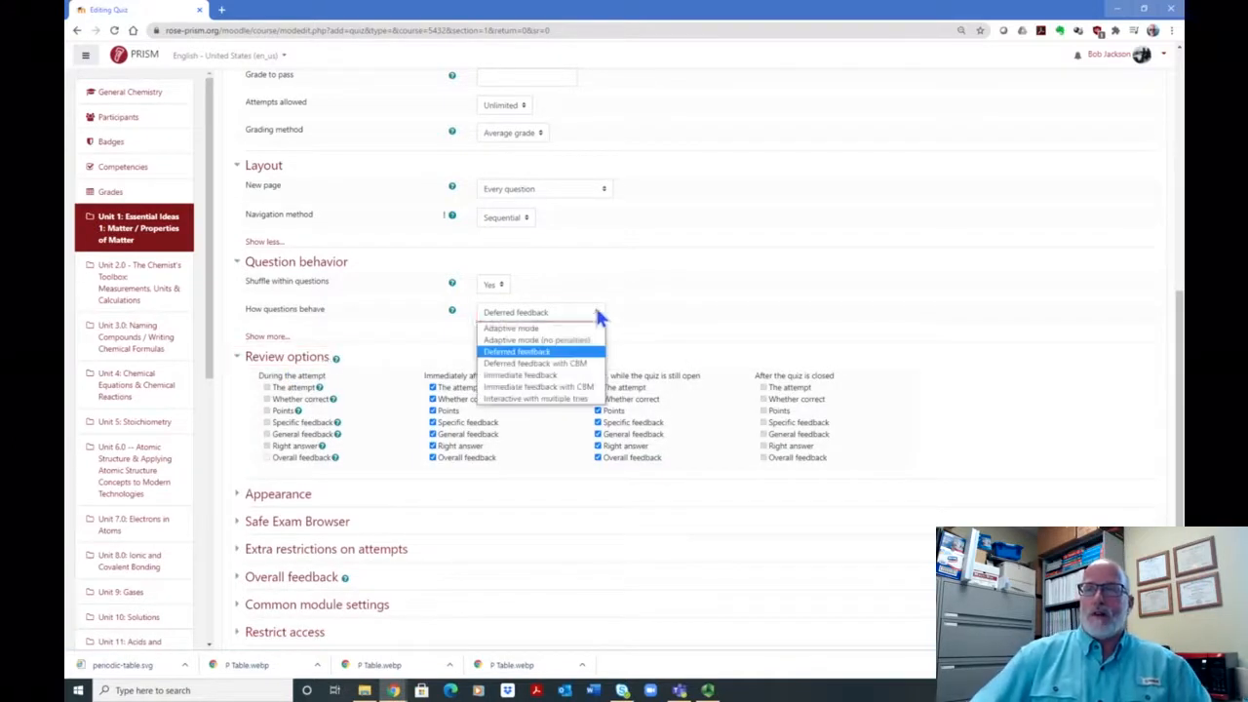
pyautogui.click(549, 400)
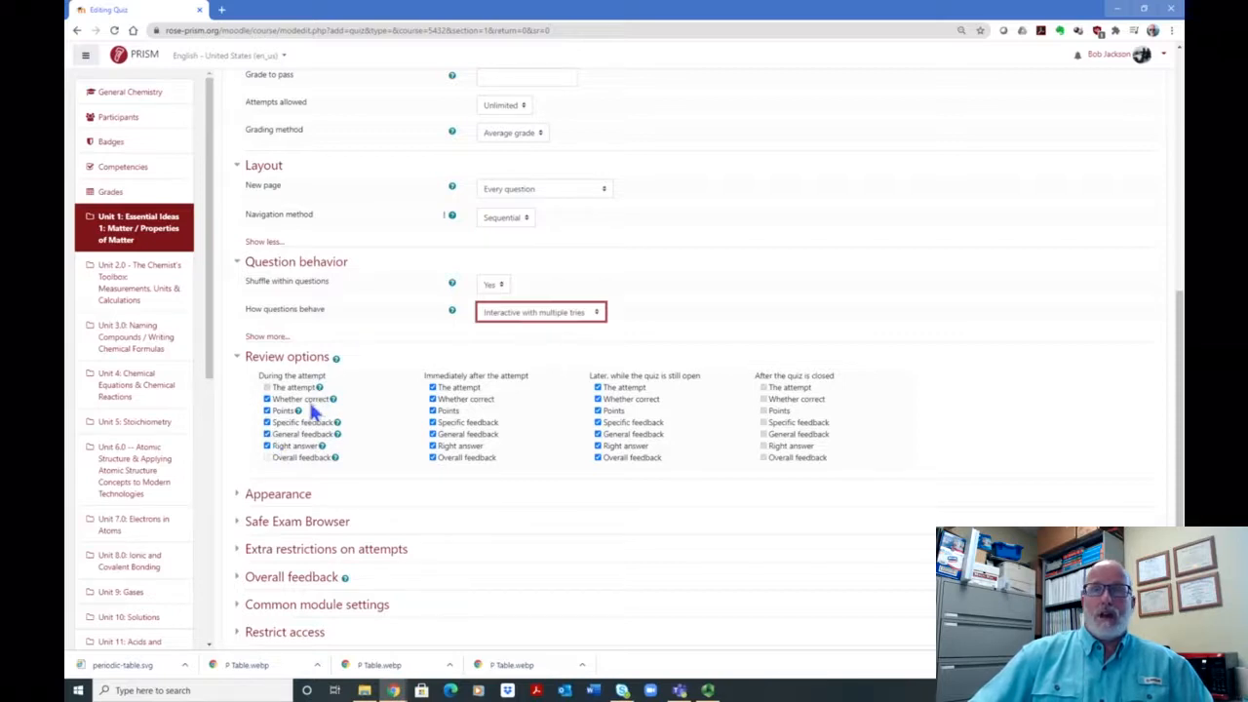
pyautogui.click(594, 314)
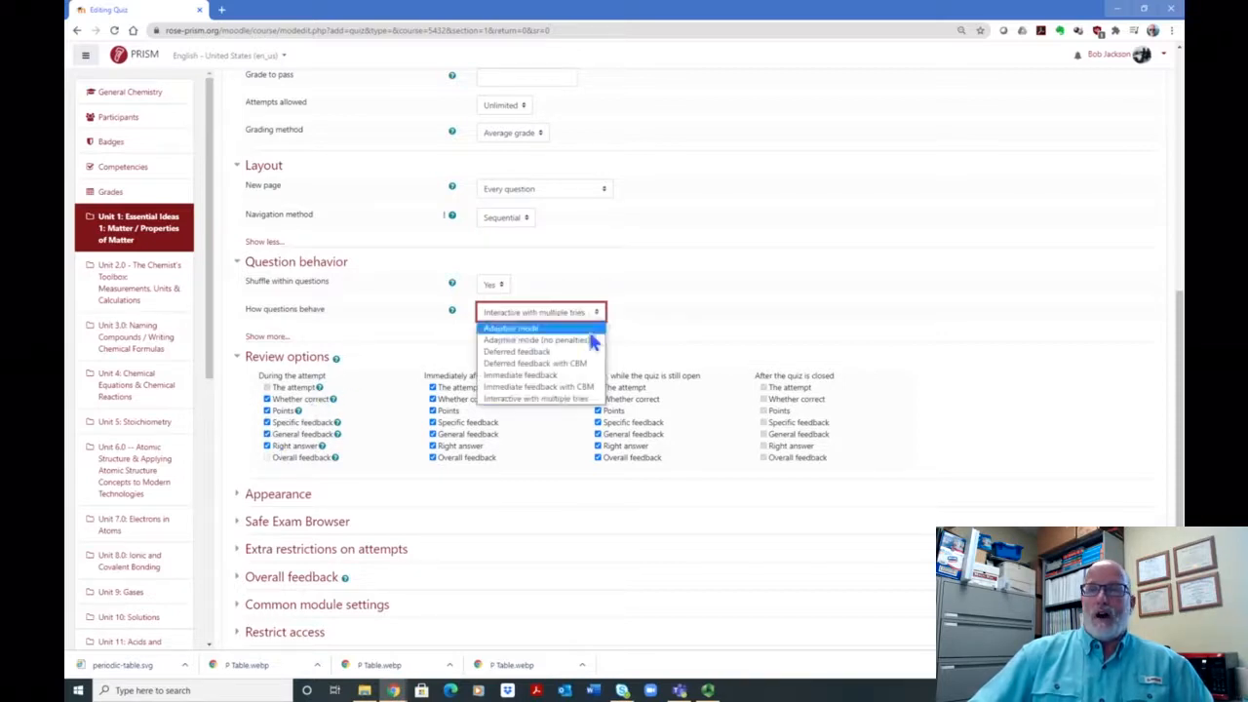
pyautogui.click(573, 352)
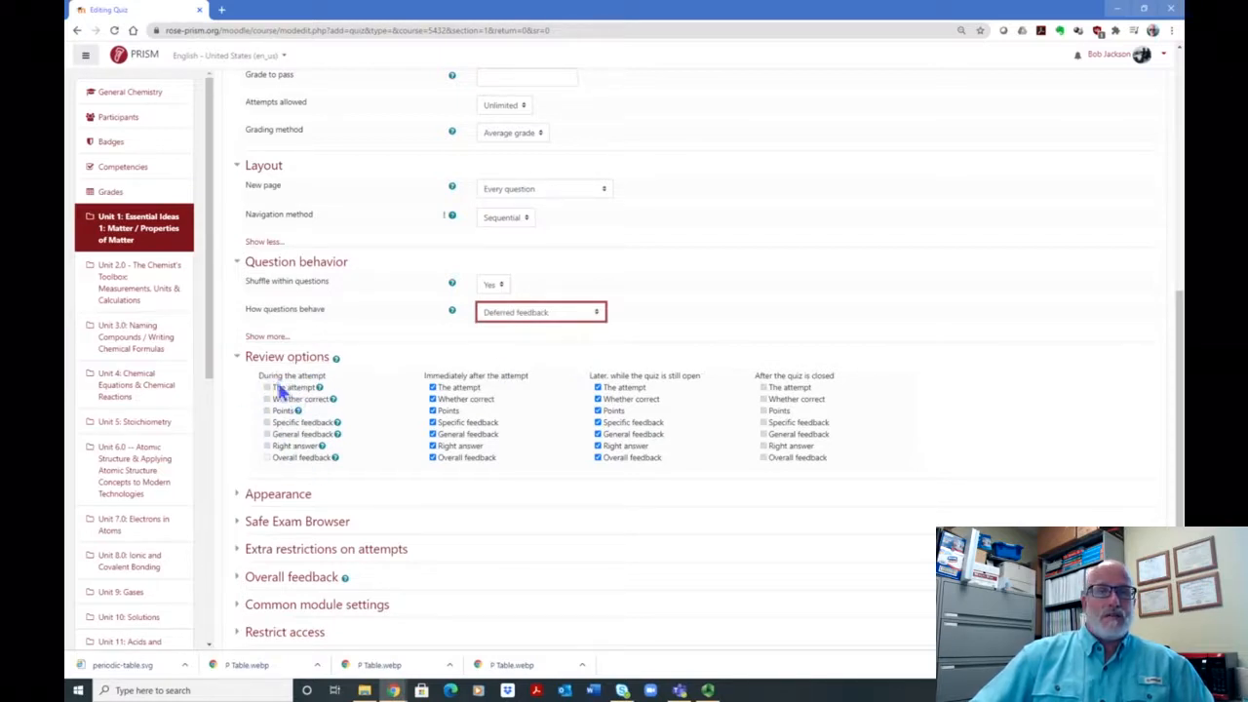
pyautogui.click(593, 313)
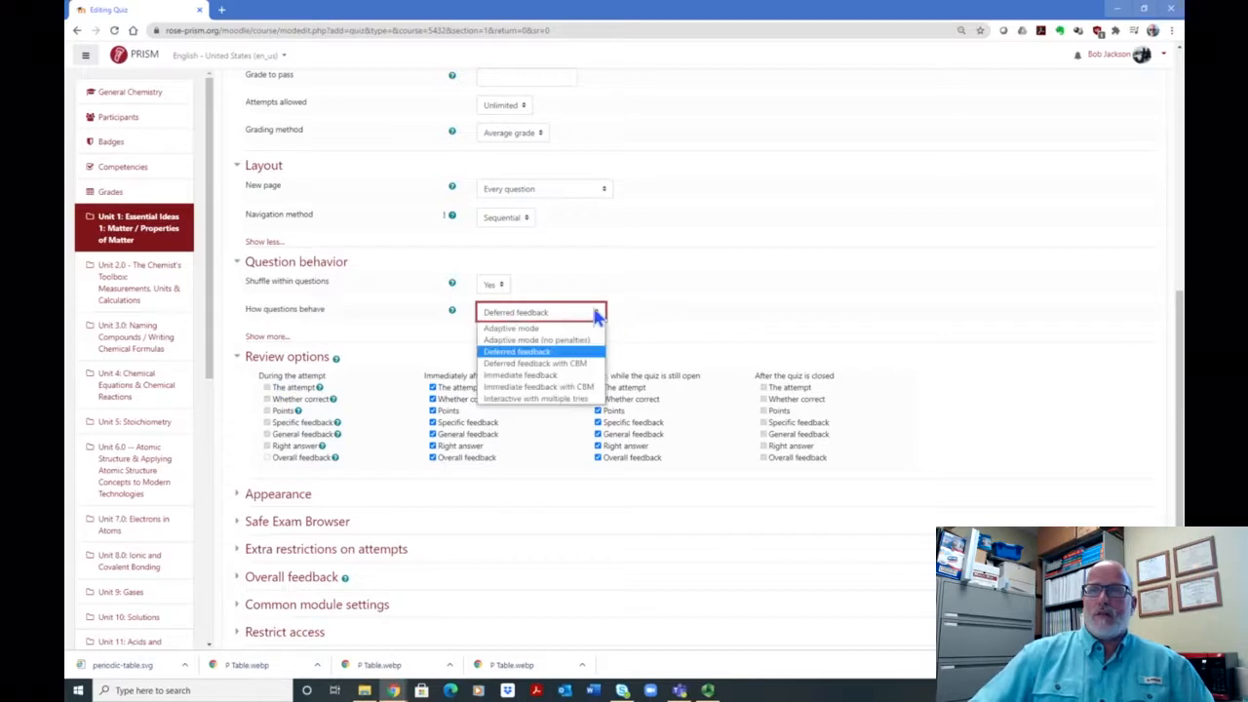
pyautogui.click(589, 402)
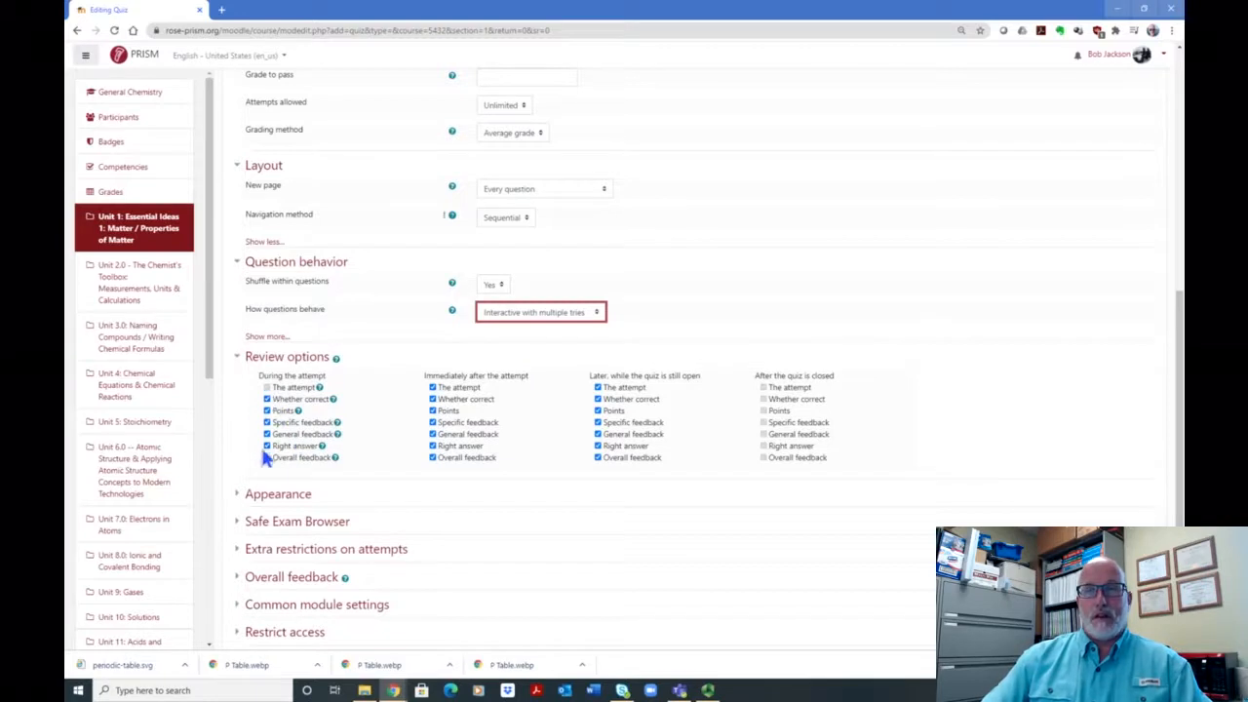
pyautogui.click(597, 313)
pyautogui.click(551, 351)
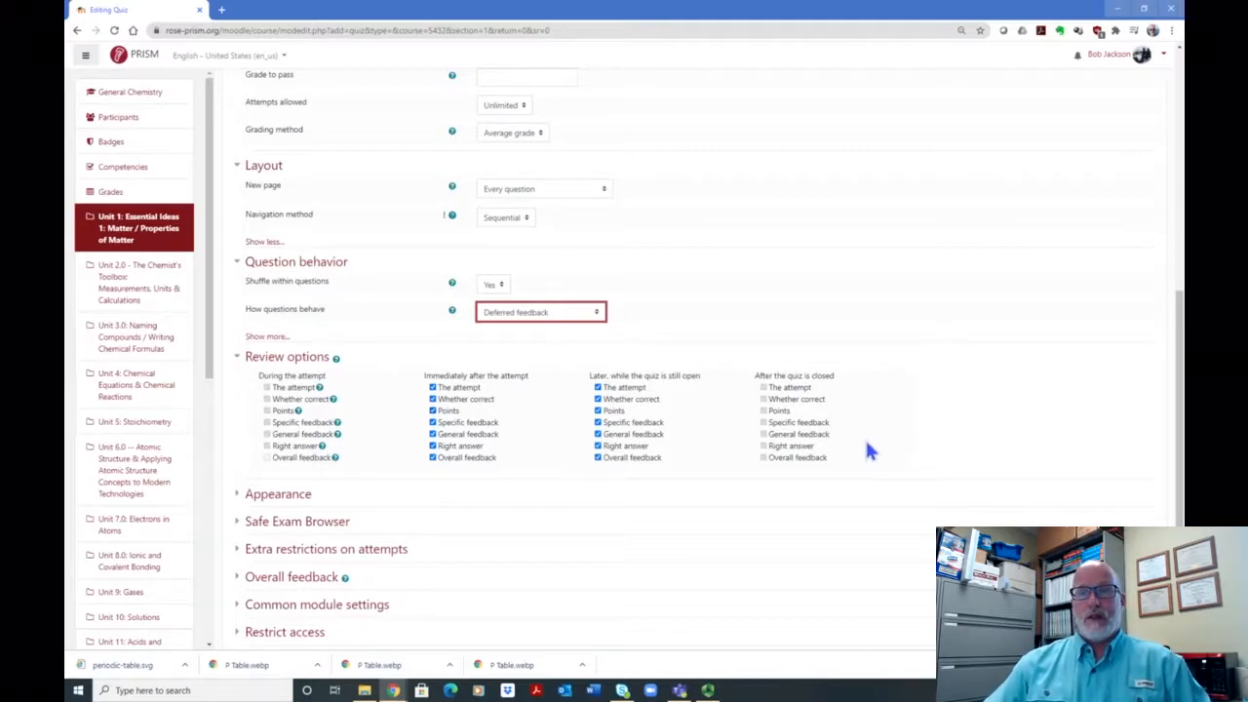
# Expand the Appearance settings and review the choices for showing the user's picture.
pyautogui.scroll(-1, 869, 450)
pyautogui.click(292, 380)
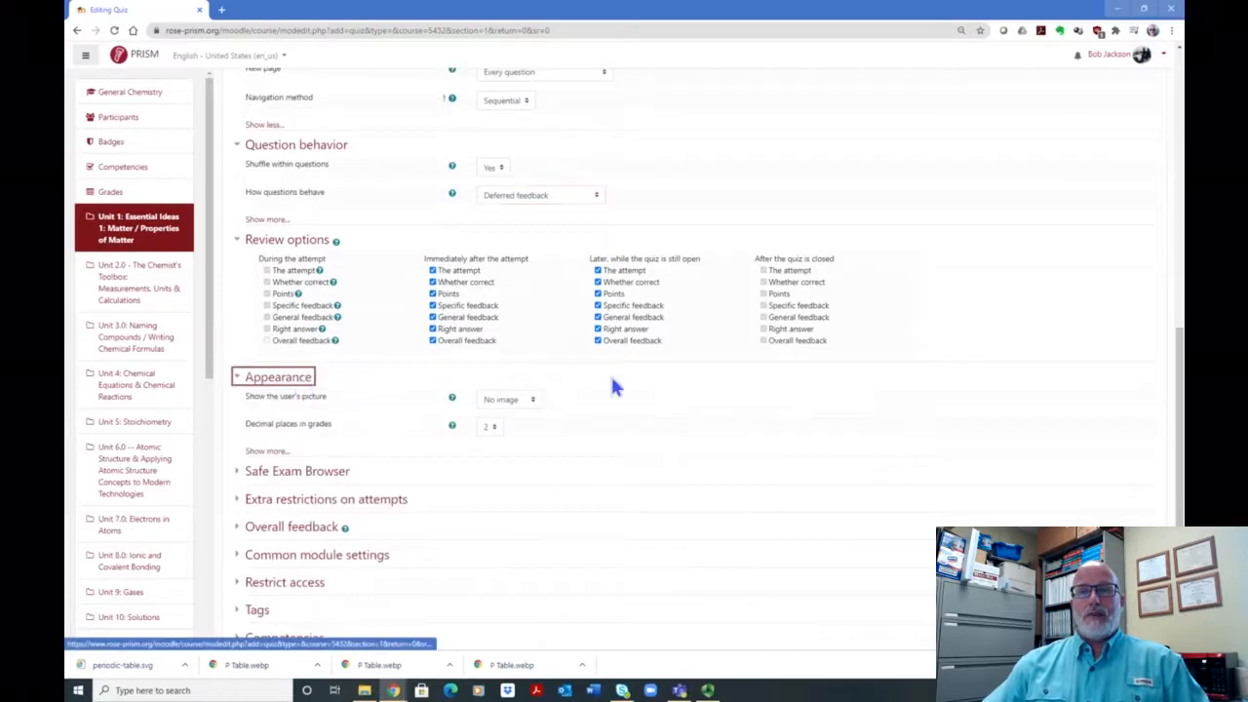
pyautogui.scroll(-1, 805, 421)
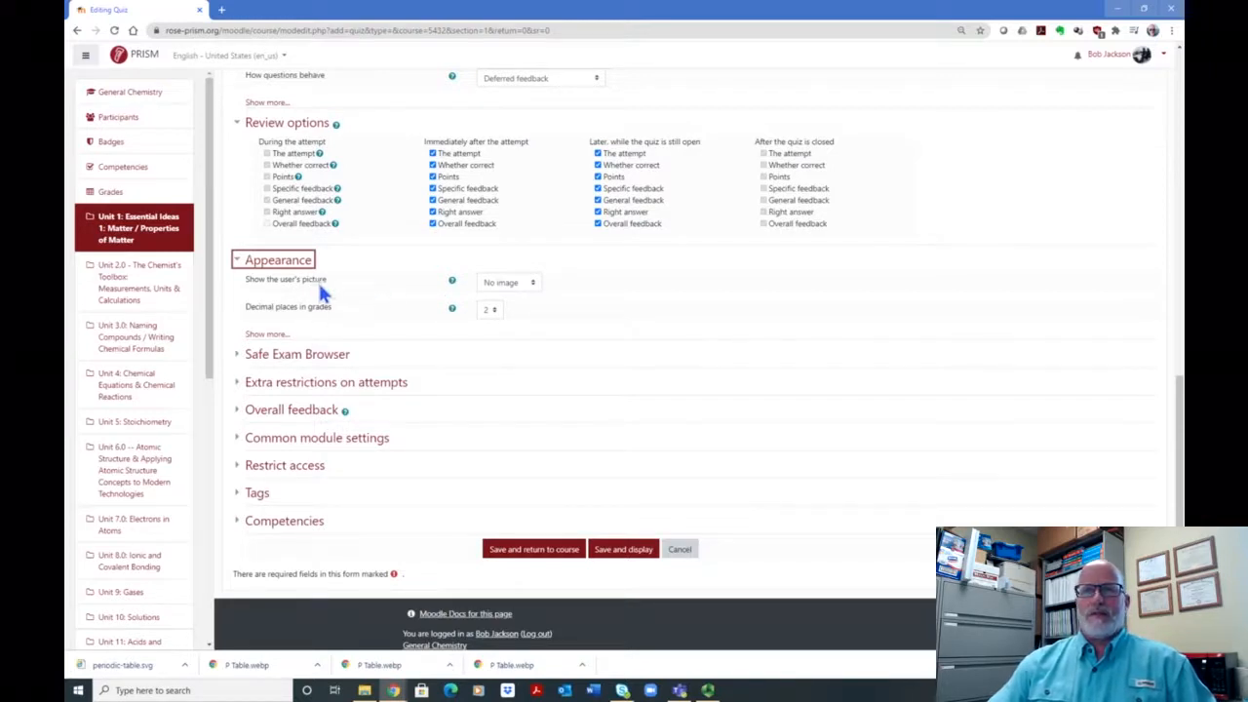
pyautogui.click(533, 282)
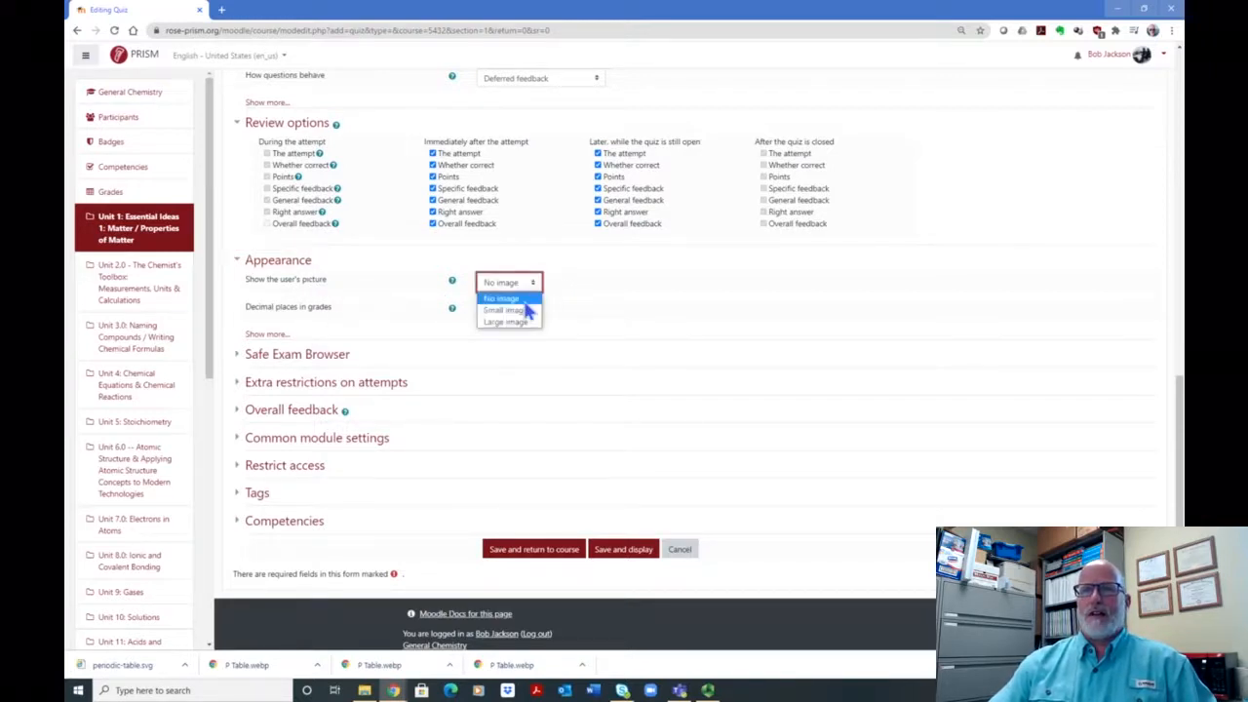
pyautogui.click(394, 279)
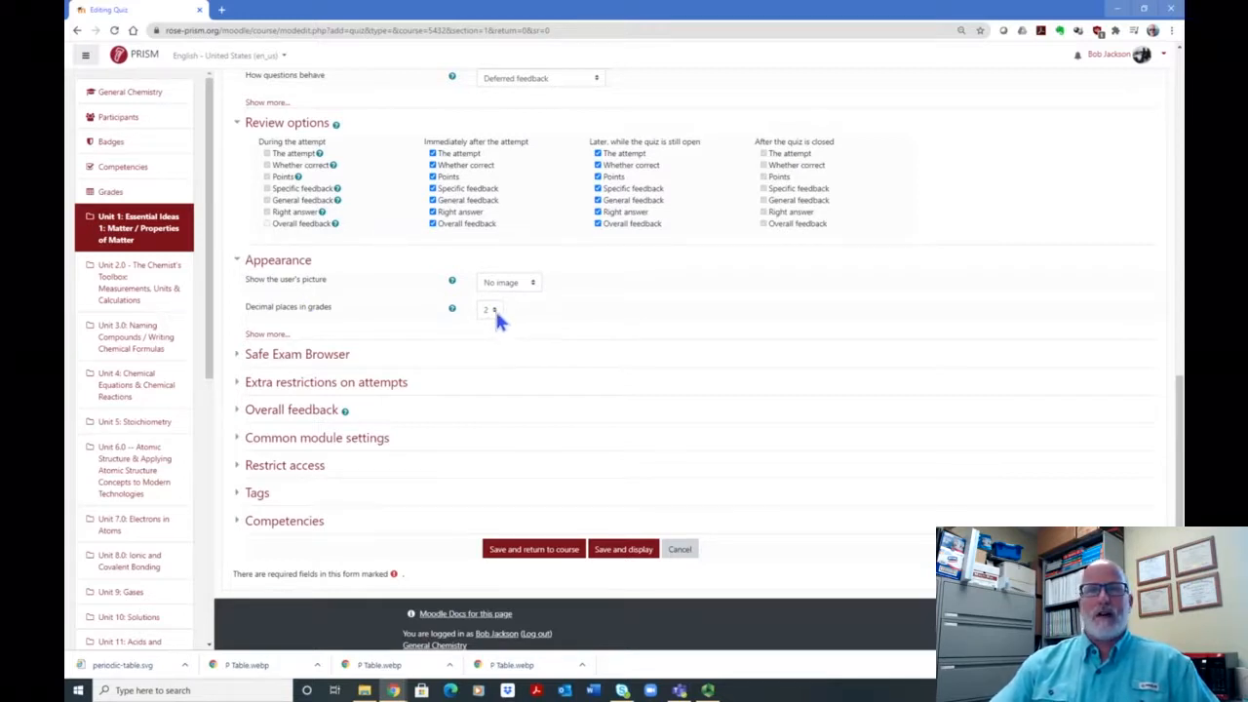
# Show the additional Appearance settings and review the choices for showing blocks during quiz attempts.
pyautogui.click(274, 338)
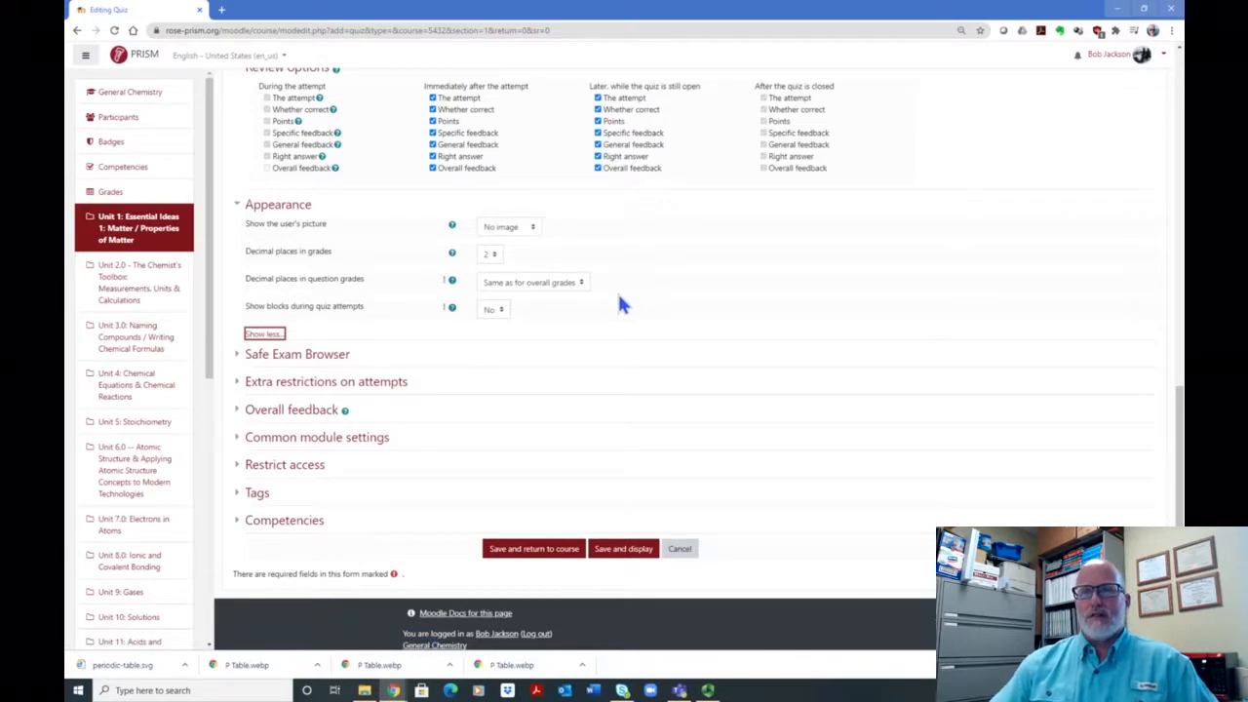
pyautogui.scroll(-1, 432, 259)
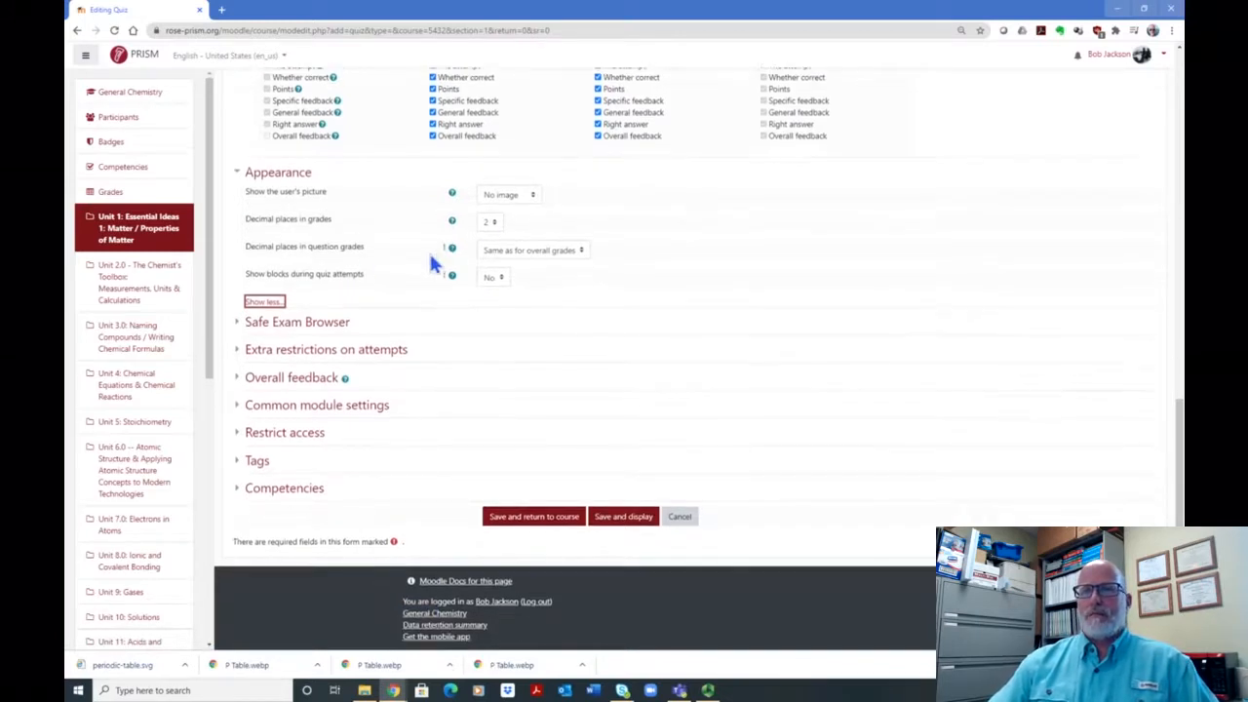
pyautogui.click(503, 278)
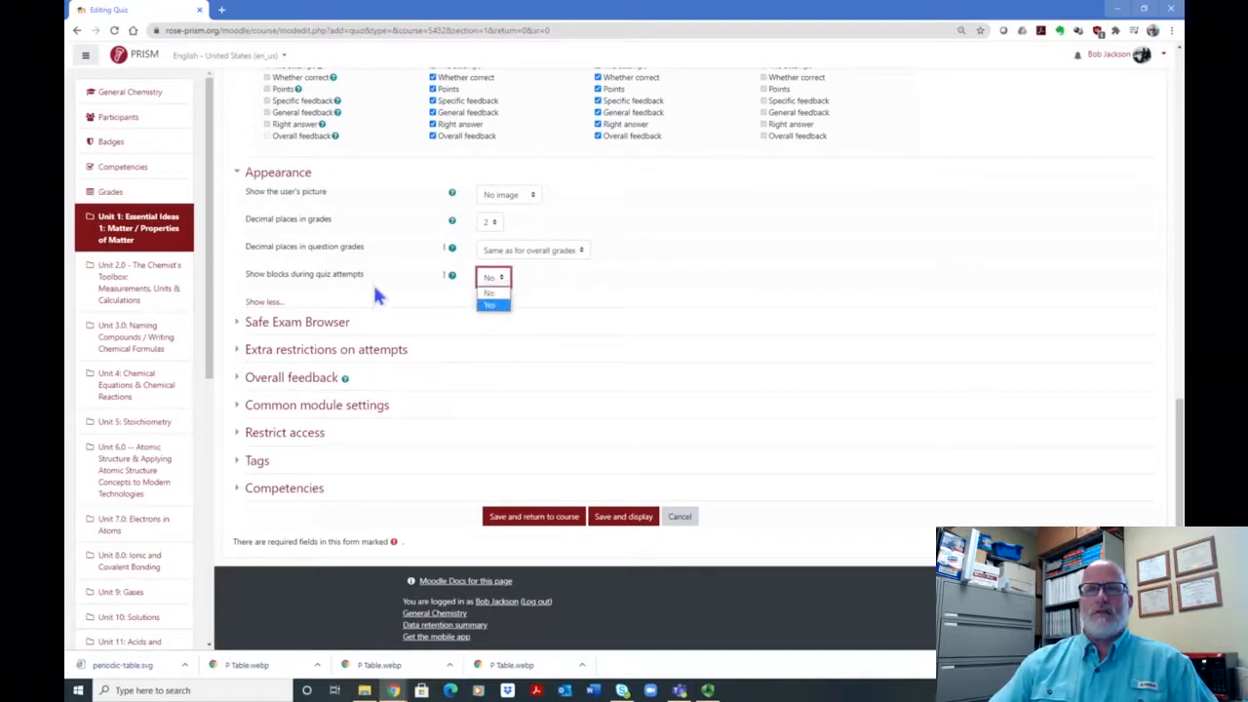
pyautogui.click(556, 277)
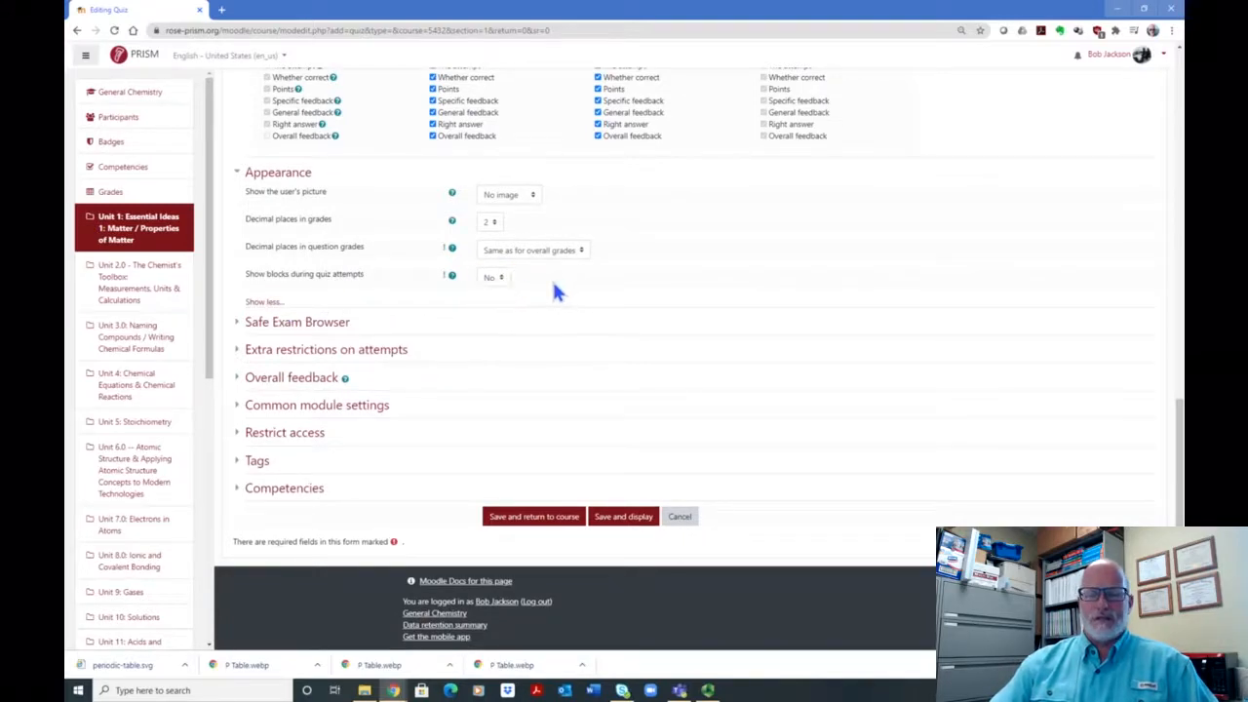
# Expand the Safe Exam Browser settings and require its use with Yes – Configure manually.
pyautogui.click(332, 323)
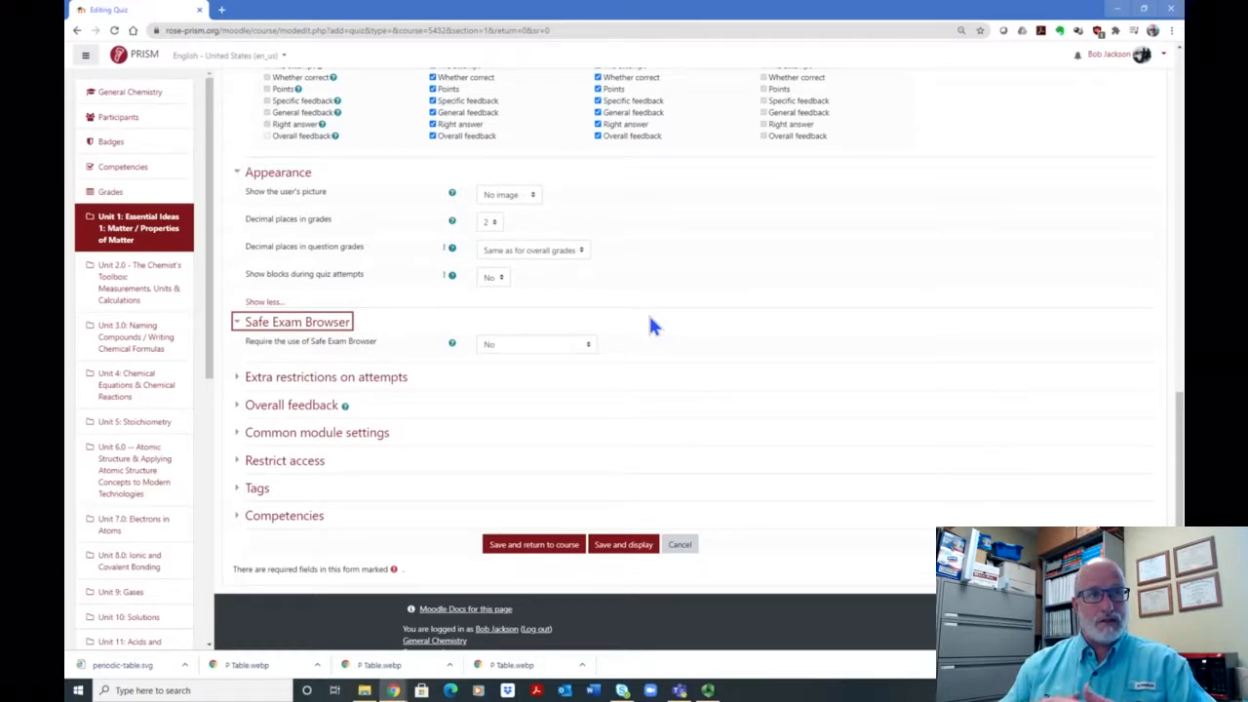
pyautogui.click(590, 343)
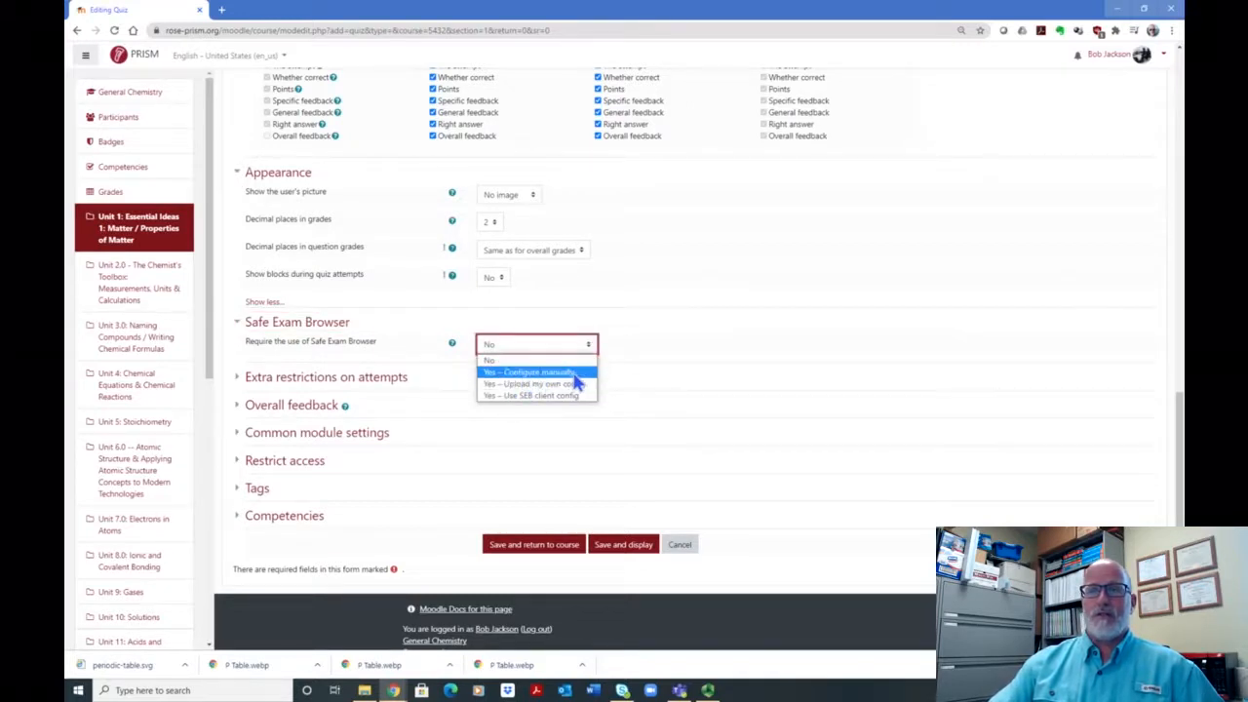
pyautogui.click(575, 372)
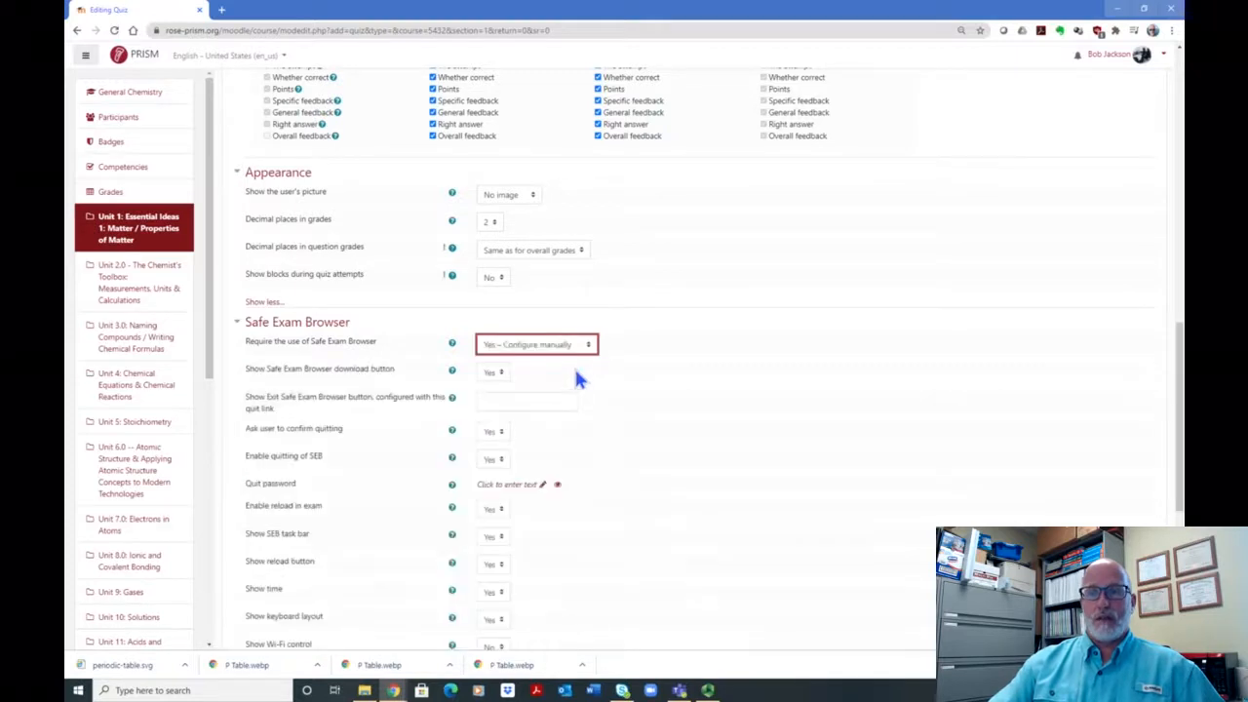
# Try the Yes – Use SEB client config option, check its download button choices, and return the requirement to Yes – Configure manually.
pyautogui.click(591, 349)
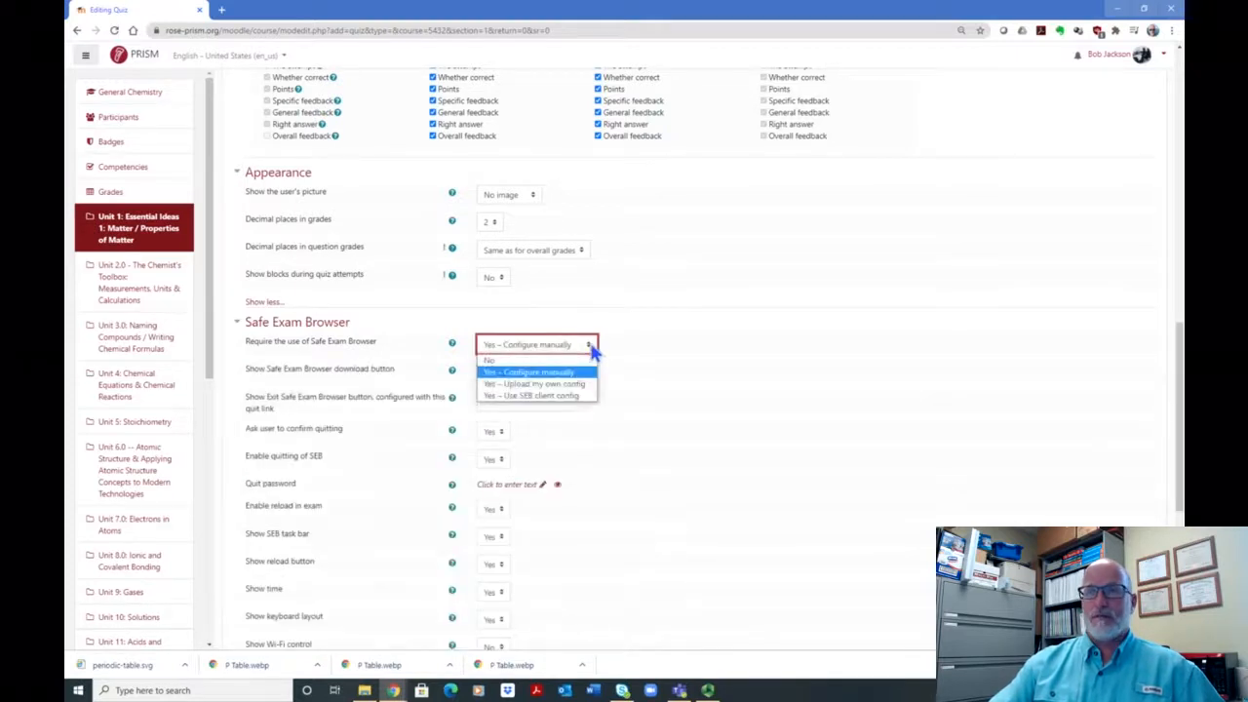
pyautogui.click(568, 397)
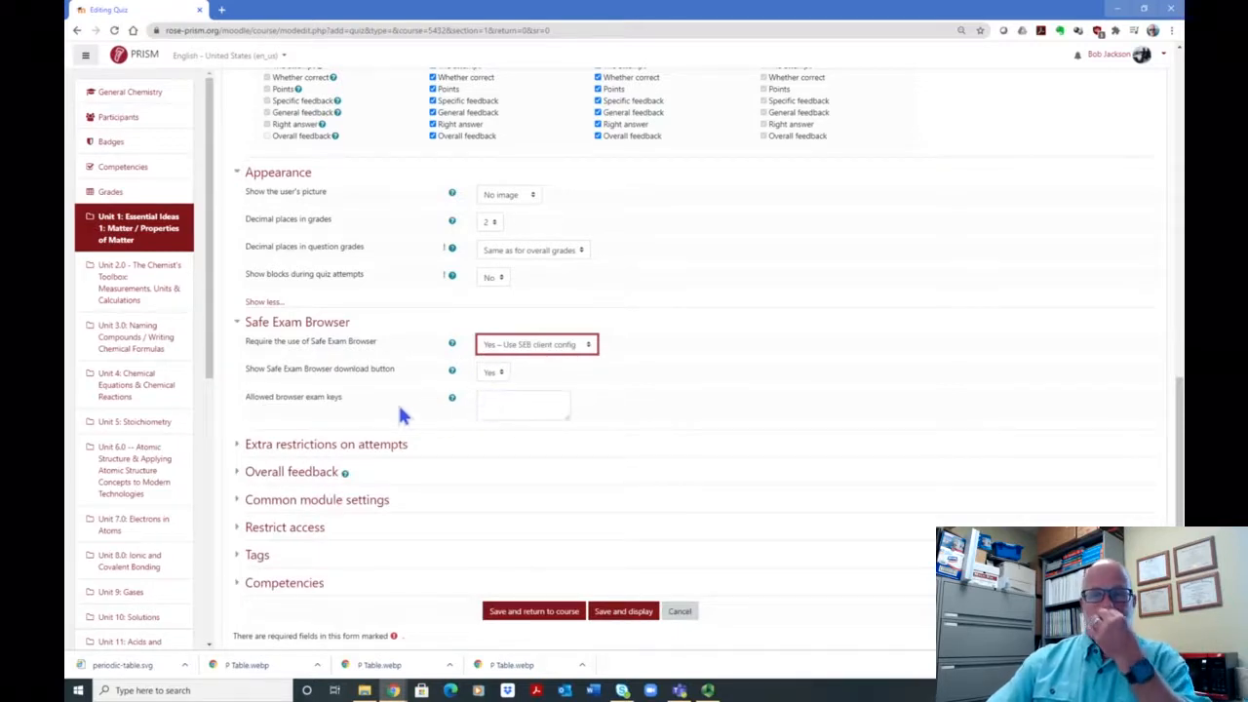
pyautogui.click(502, 378)
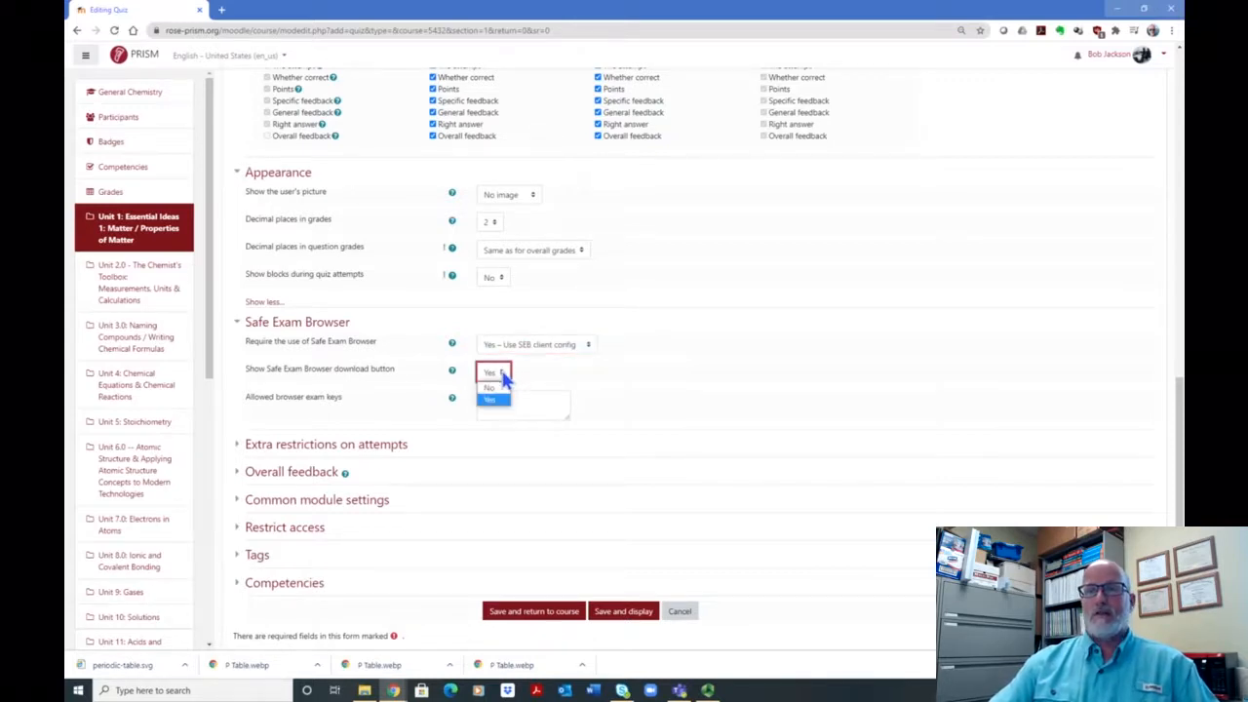
pyautogui.click(585, 349)
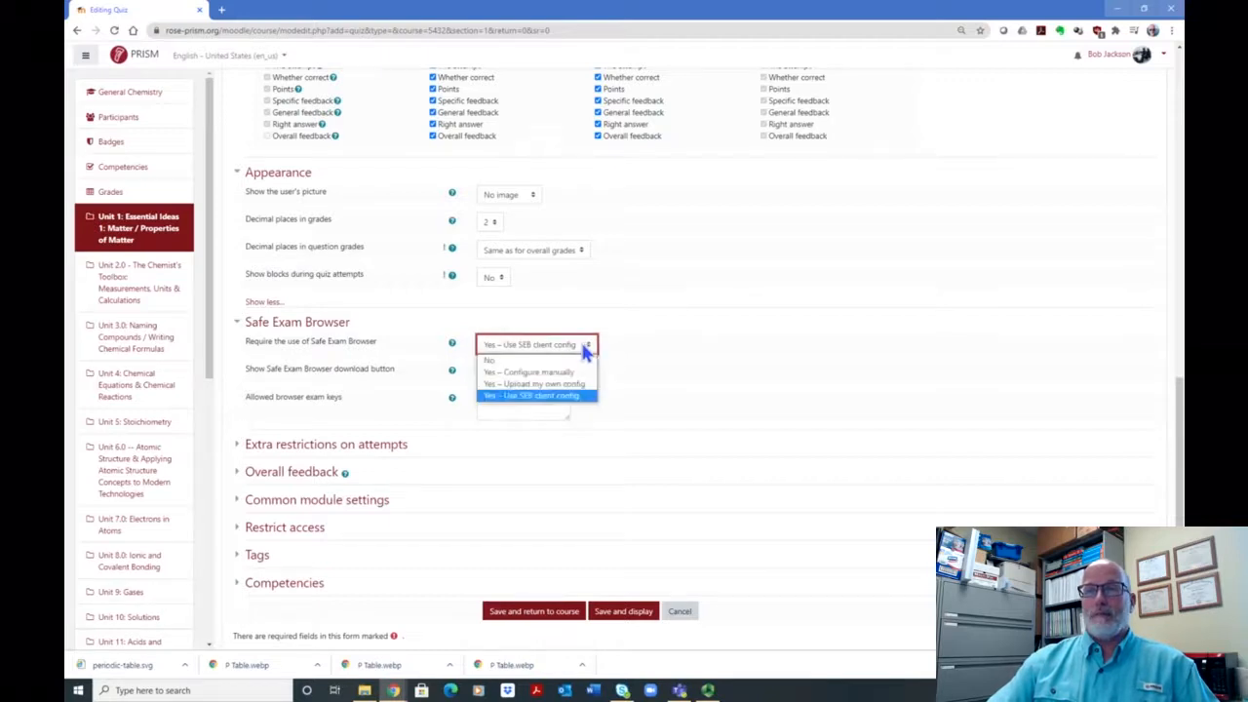
pyautogui.click(544, 385)
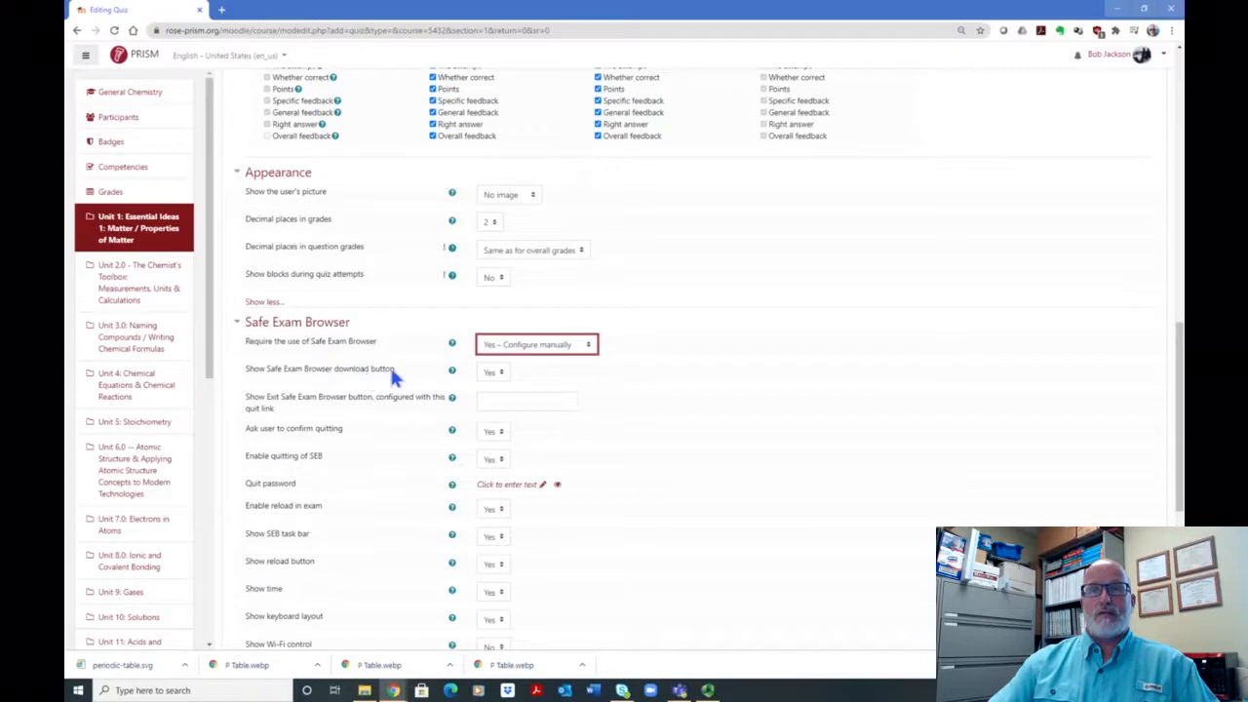
# Review the choices and help text for showing the Safe Exam Browser download button.
pyautogui.click(497, 374)
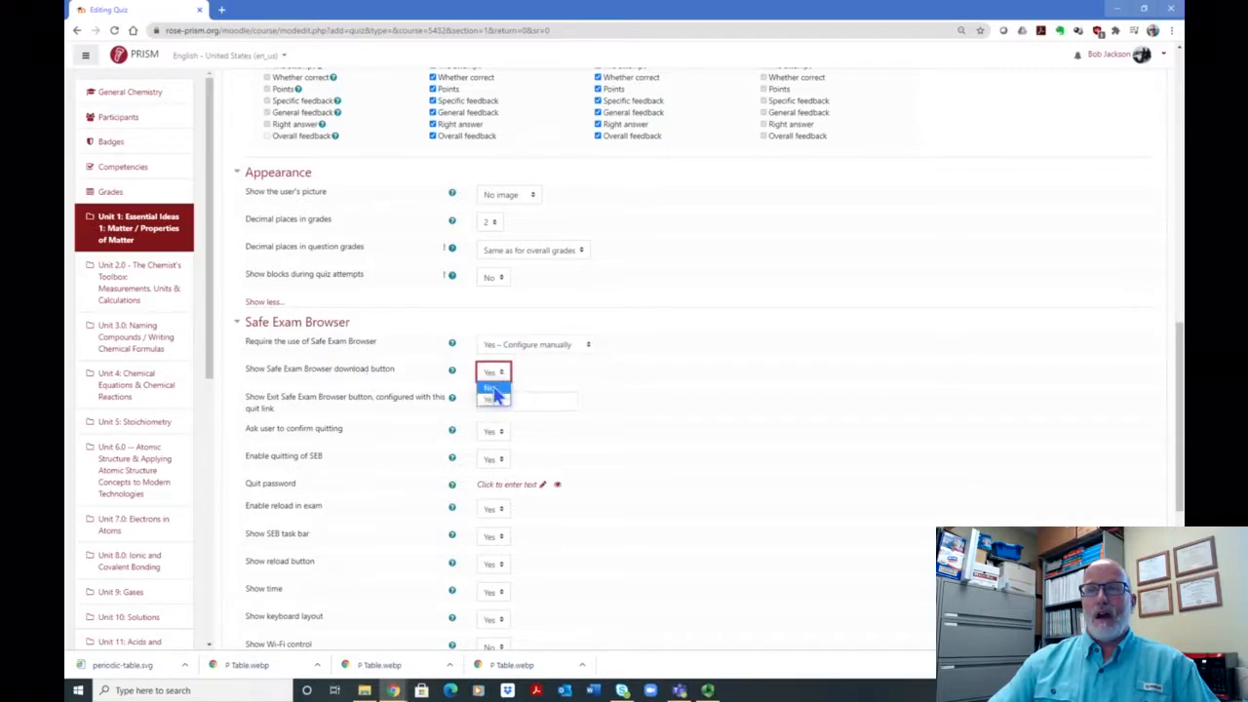
pyautogui.click(497, 401)
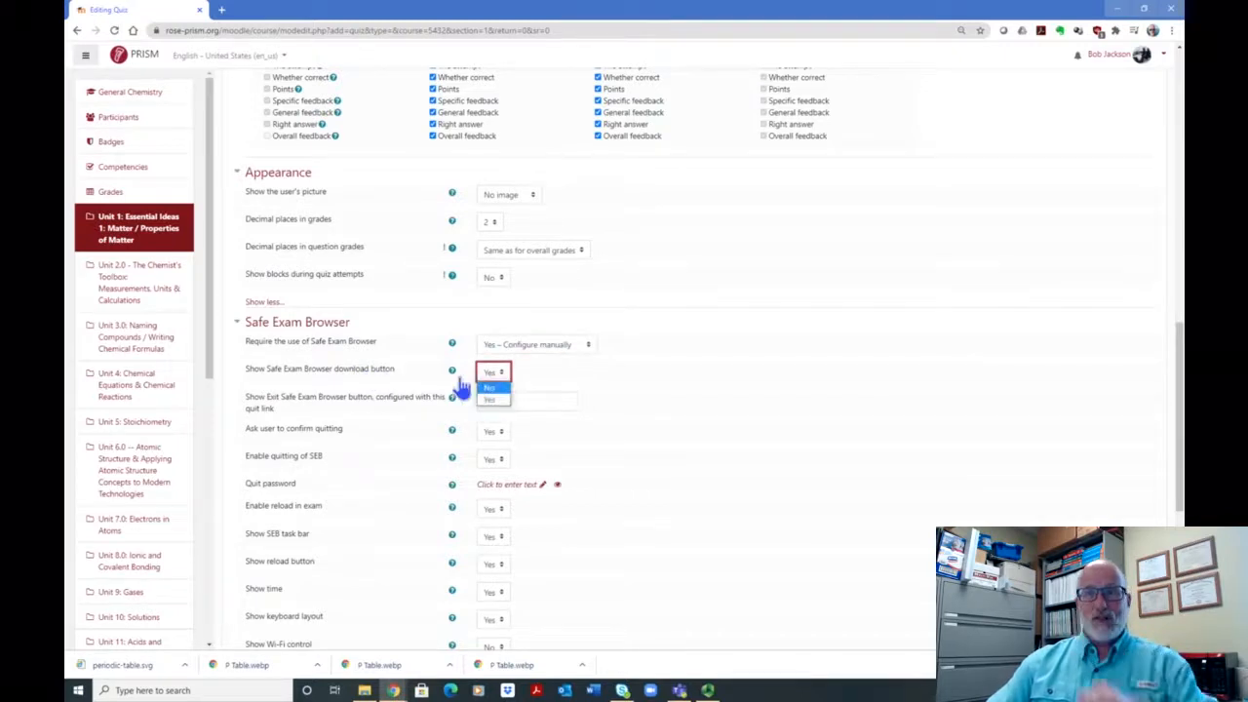
pyautogui.click(451, 371)
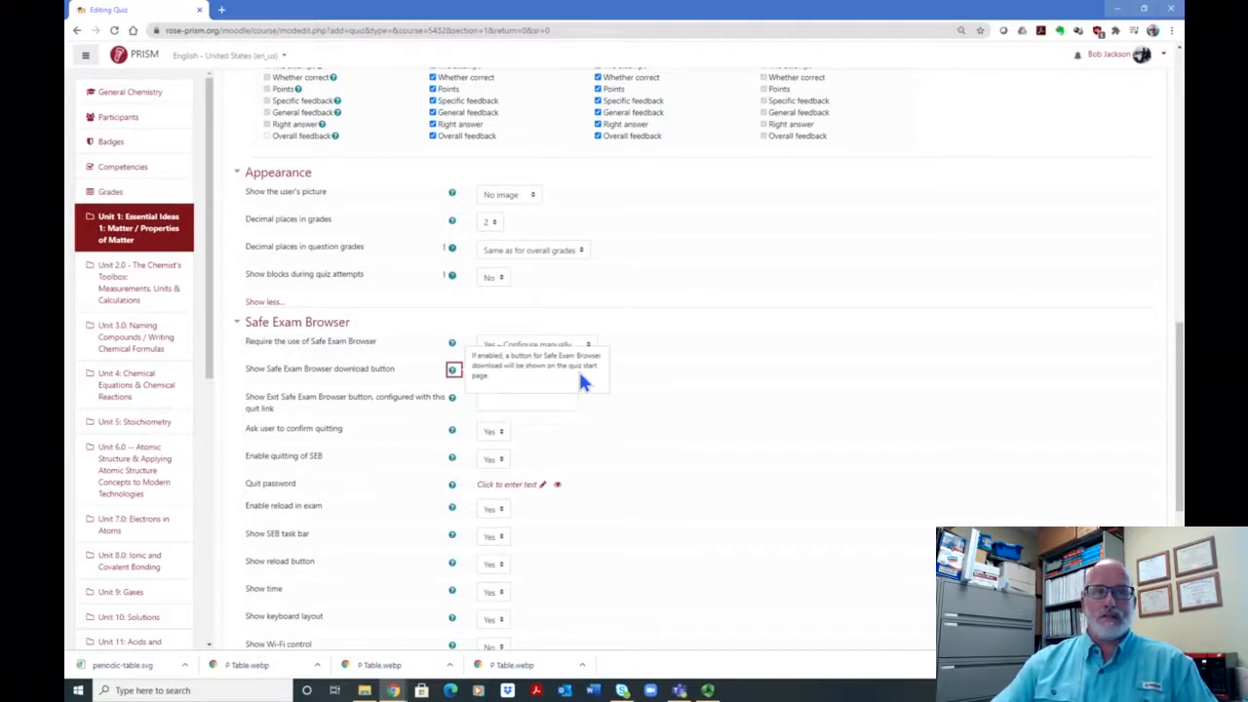
pyautogui.click(727, 375)
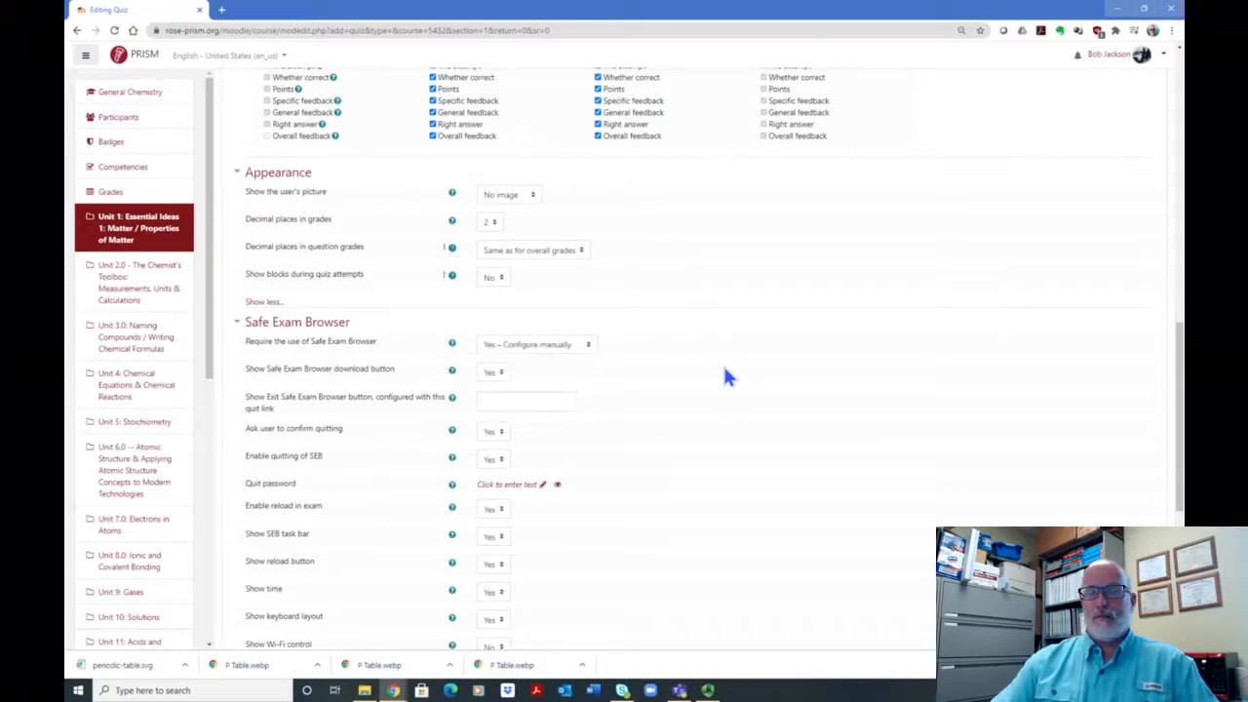
# Review the remaining Safe Exam Browser settings and the full set of Extra restrictions on attempts, including network address, enforced delays and browser security.
pyautogui.scroll(-1, 679, 379)
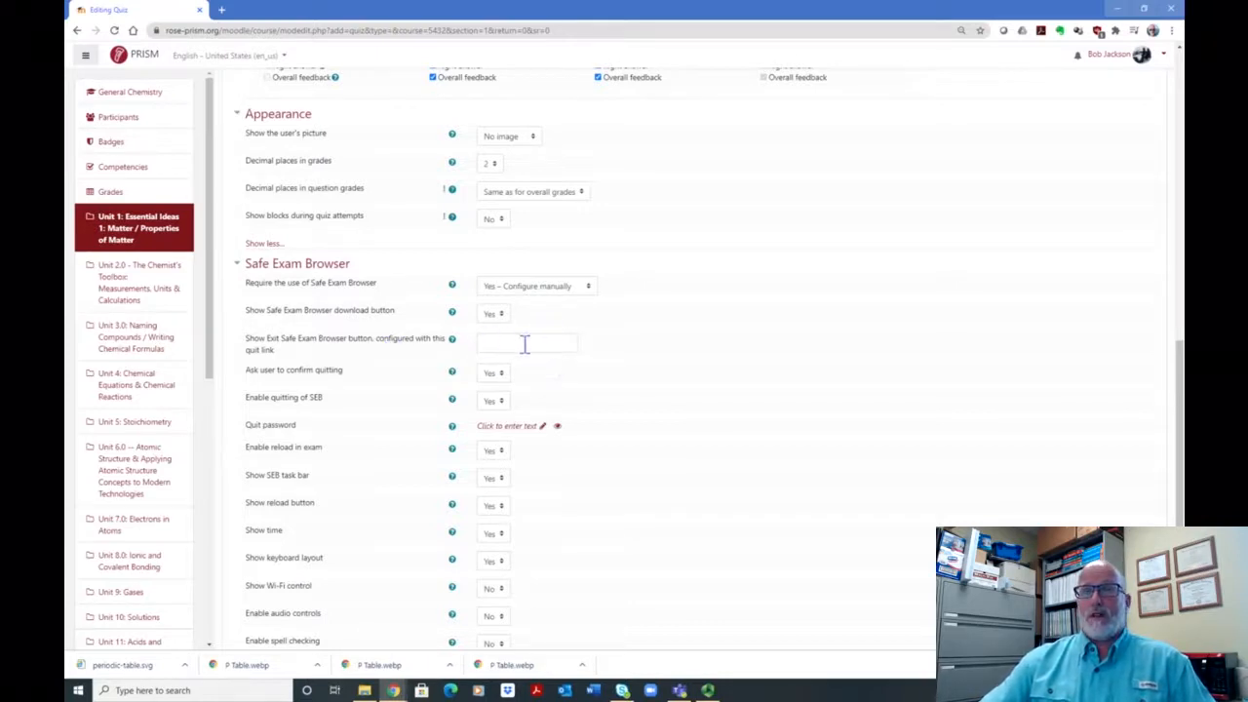
pyautogui.scroll(-3, 863, 372)
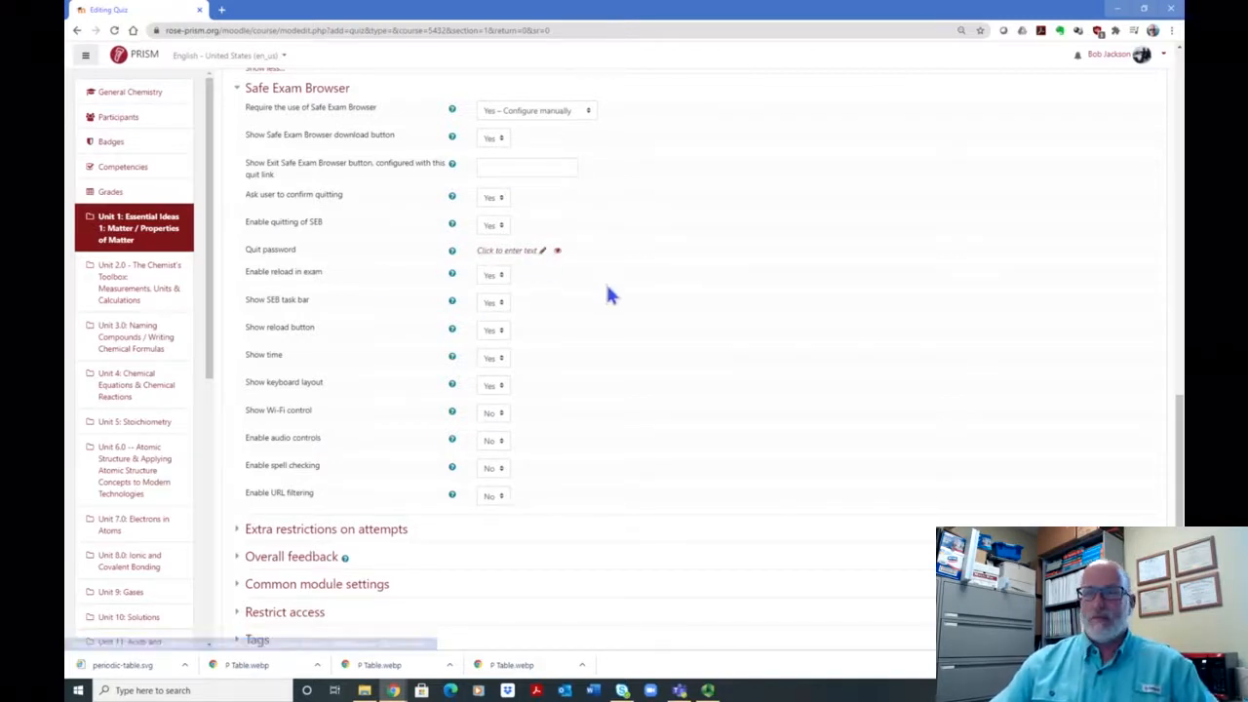
pyautogui.scroll(-1, 717, 256)
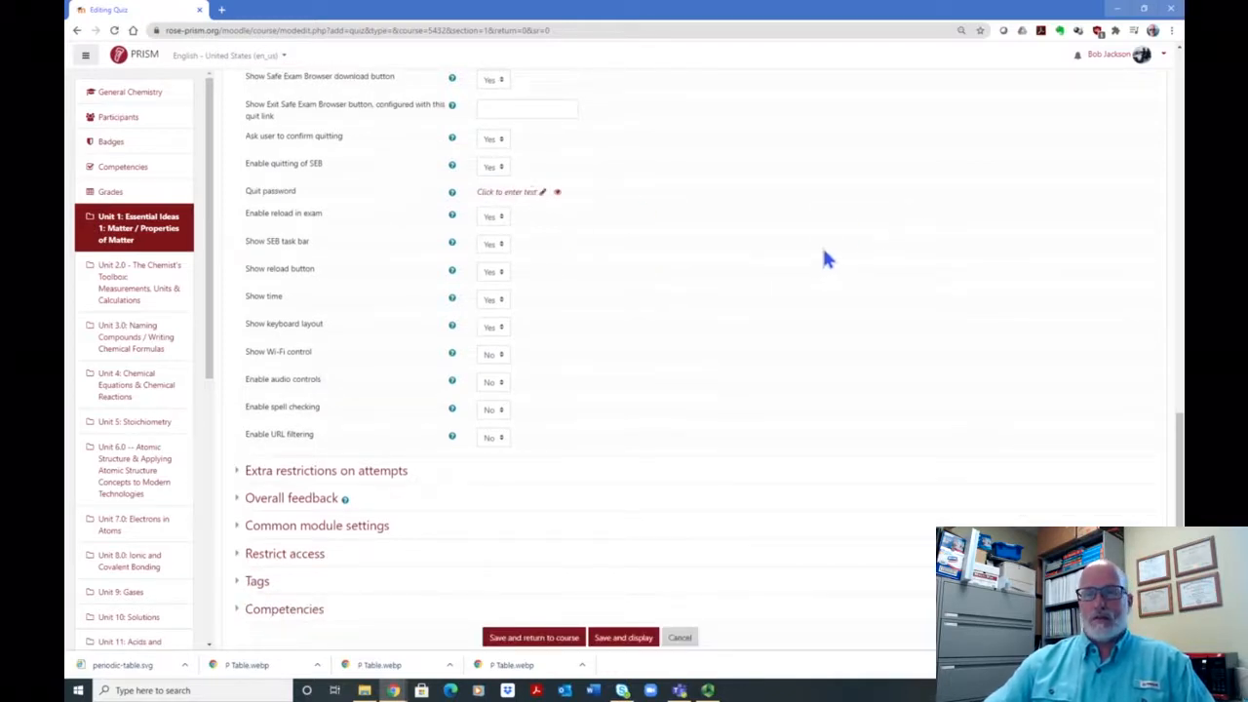
pyautogui.scroll(-2, 835, 223)
pyautogui.click(390, 355)
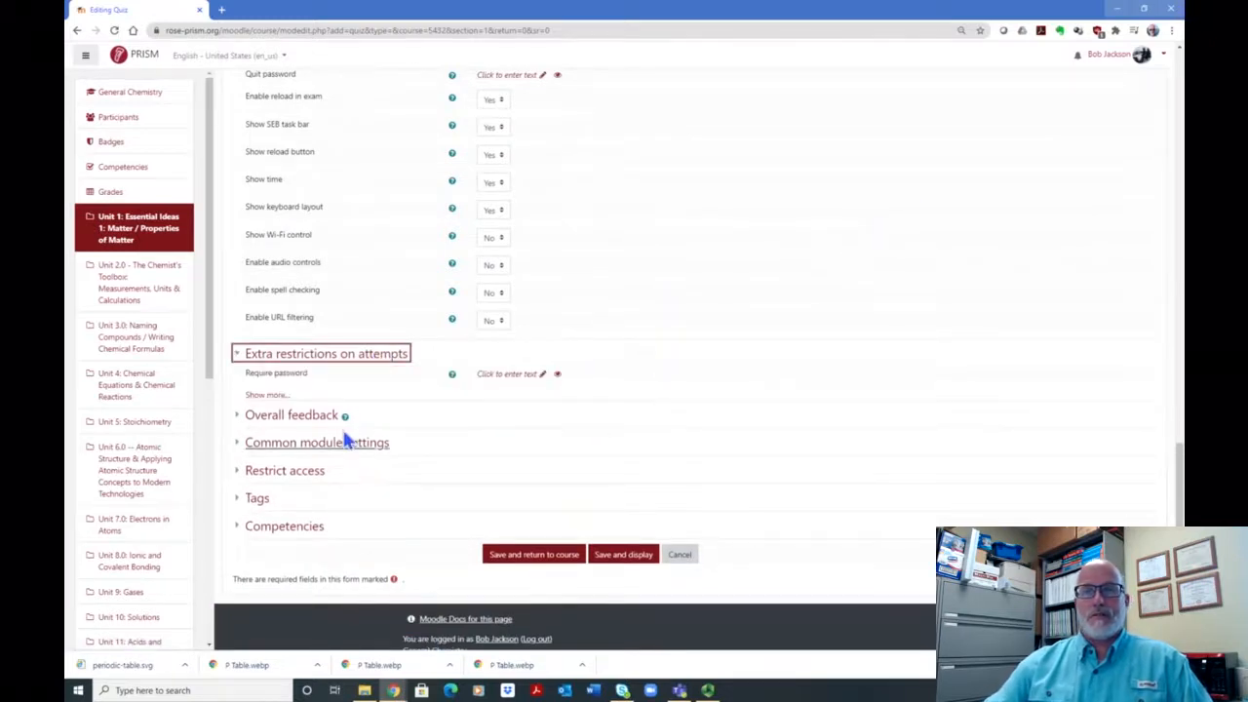
pyautogui.click(267, 395)
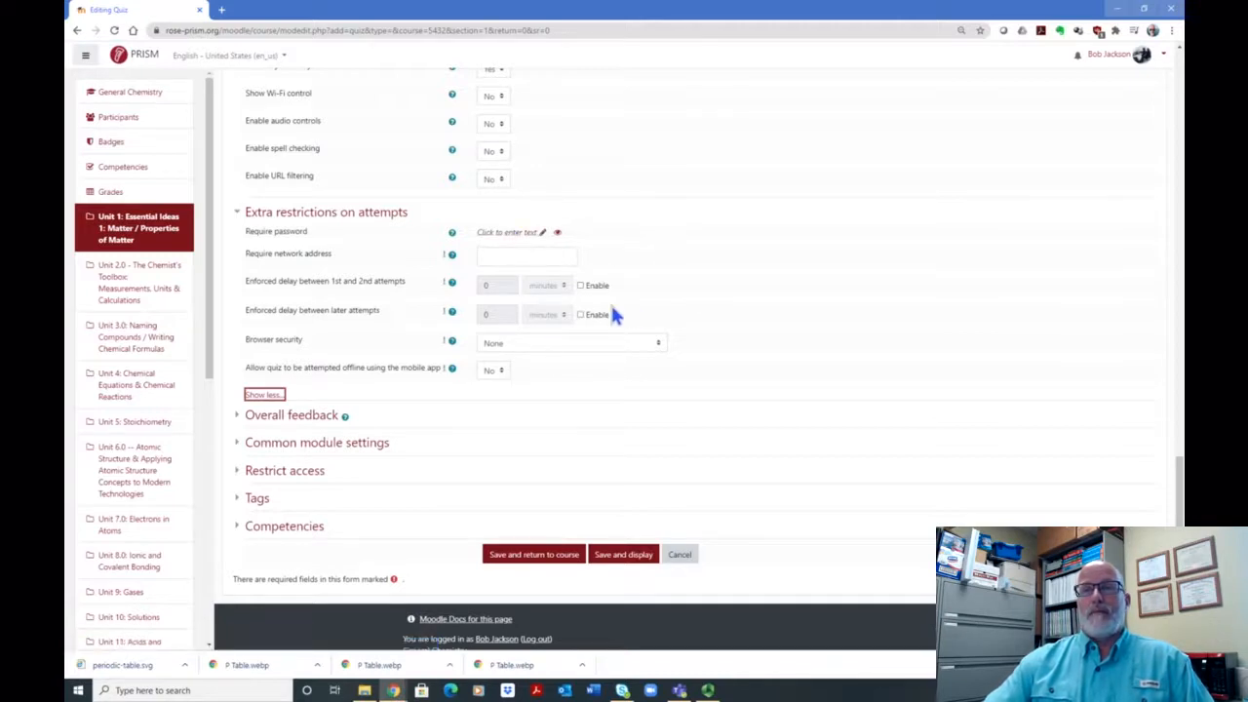
pyautogui.scroll(-1, 799, 253)
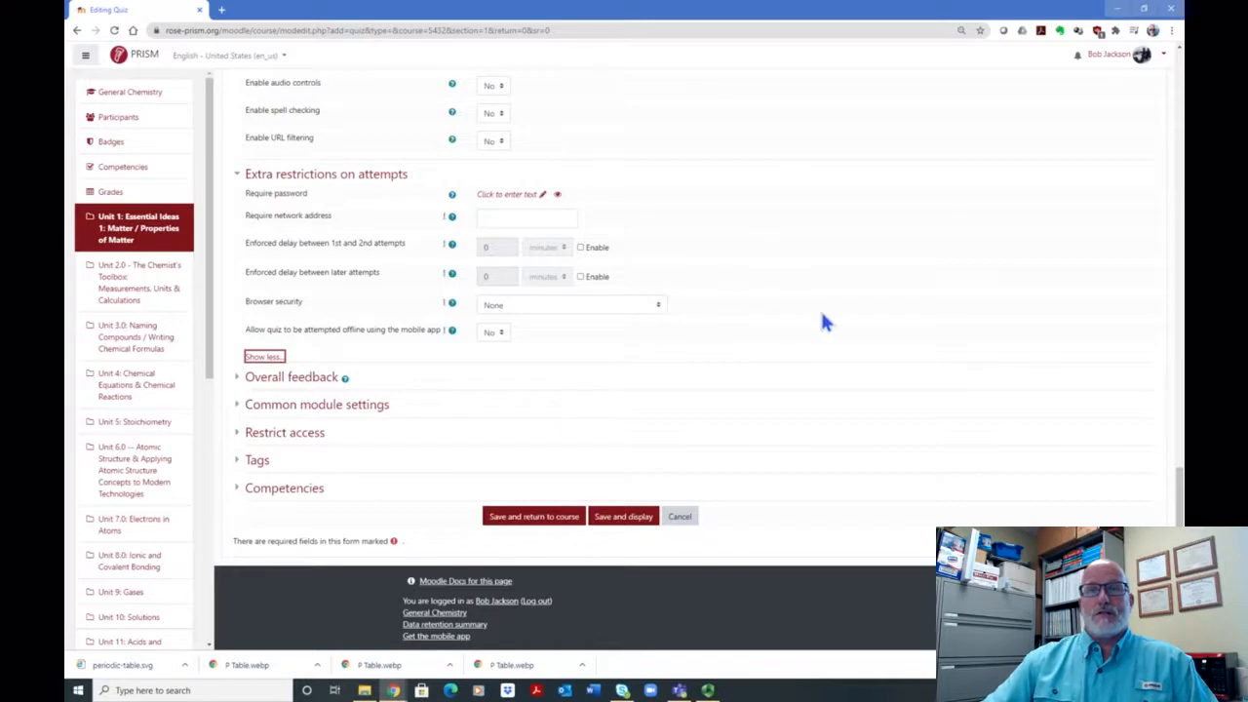
# Expand the Overall feedback settings and add 3 more feedback fields to the quiz.
pyautogui.click(298, 377)
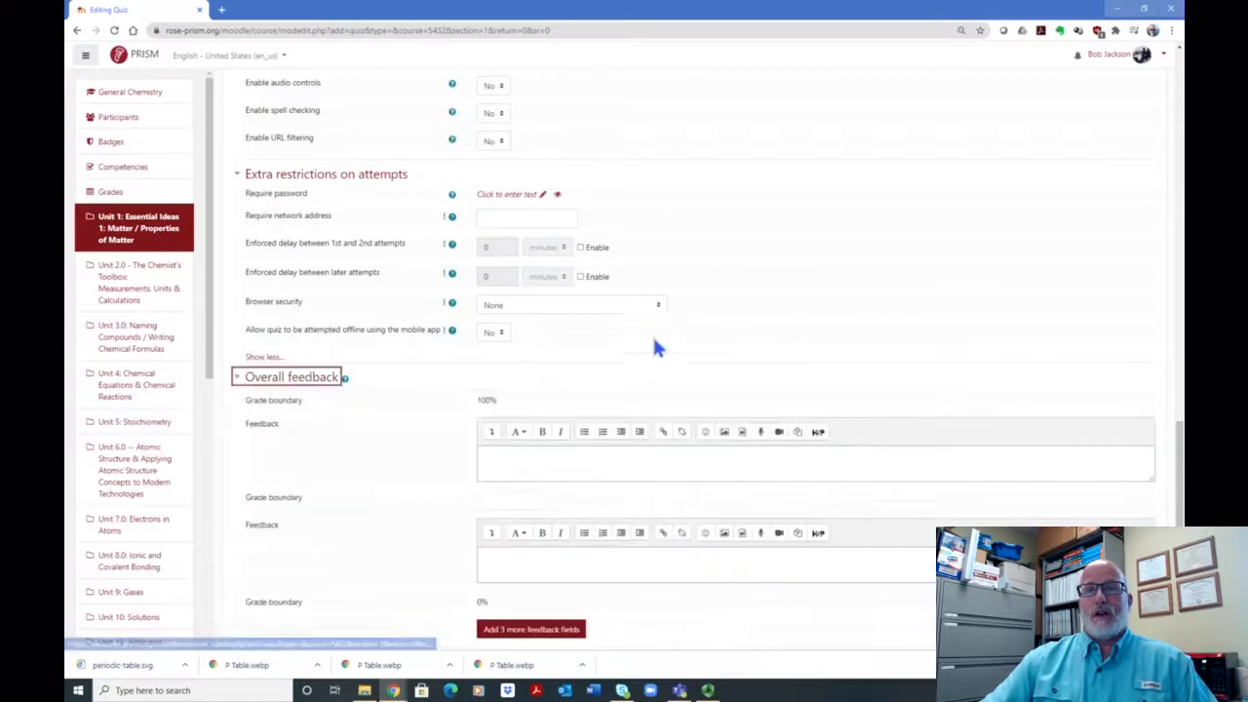
pyautogui.scroll(-2, 682, 332)
pyautogui.scroll(-1, 718, 281)
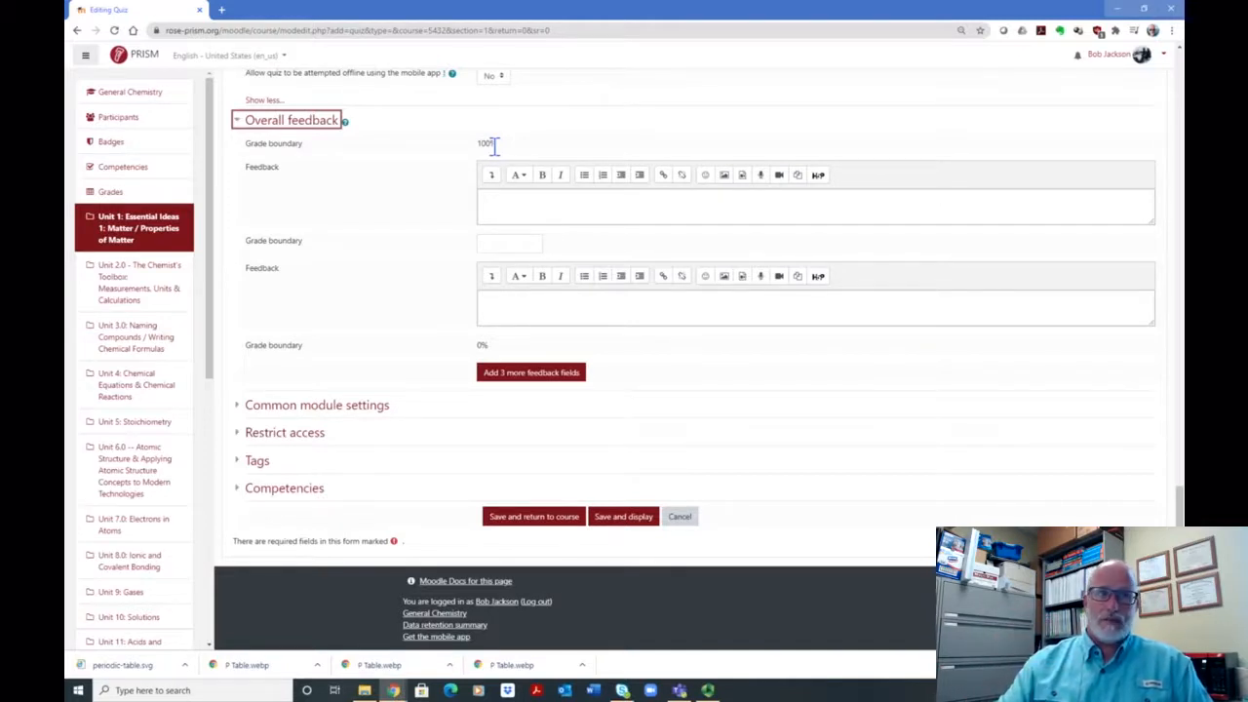
pyautogui.click(531, 371)
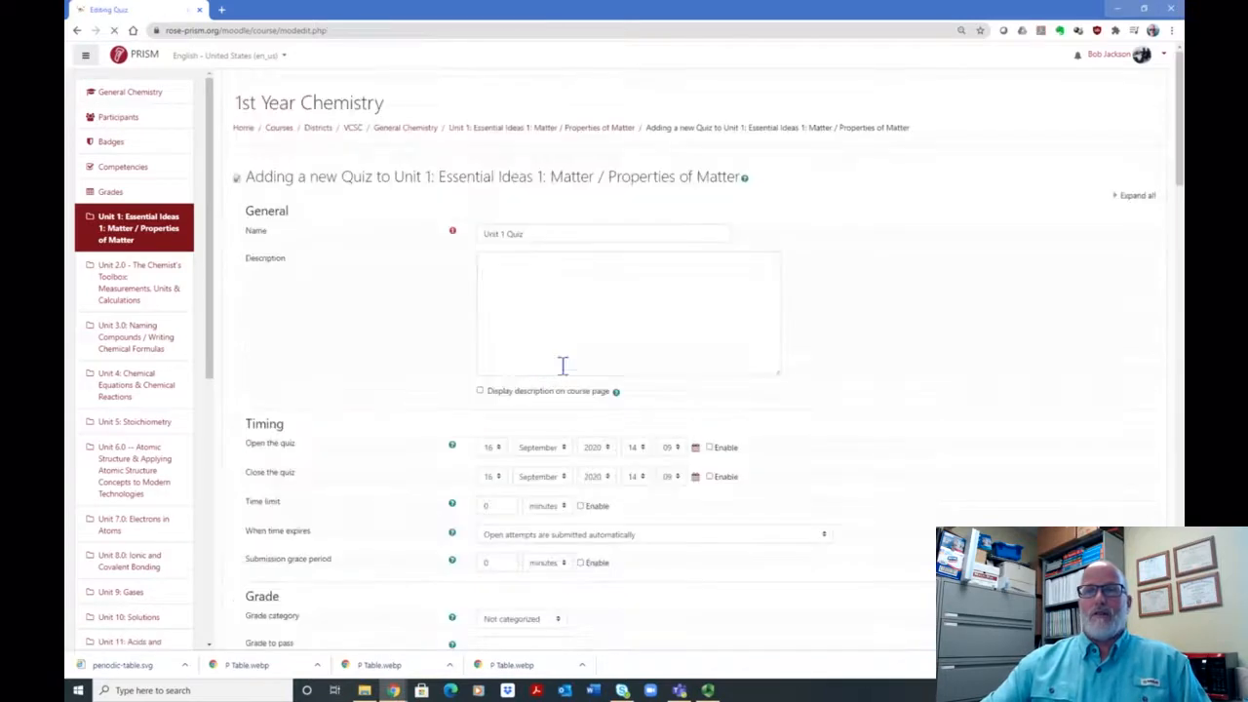
pyautogui.scroll(-2, 663, 335)
pyautogui.scroll(-15, 663, 335)
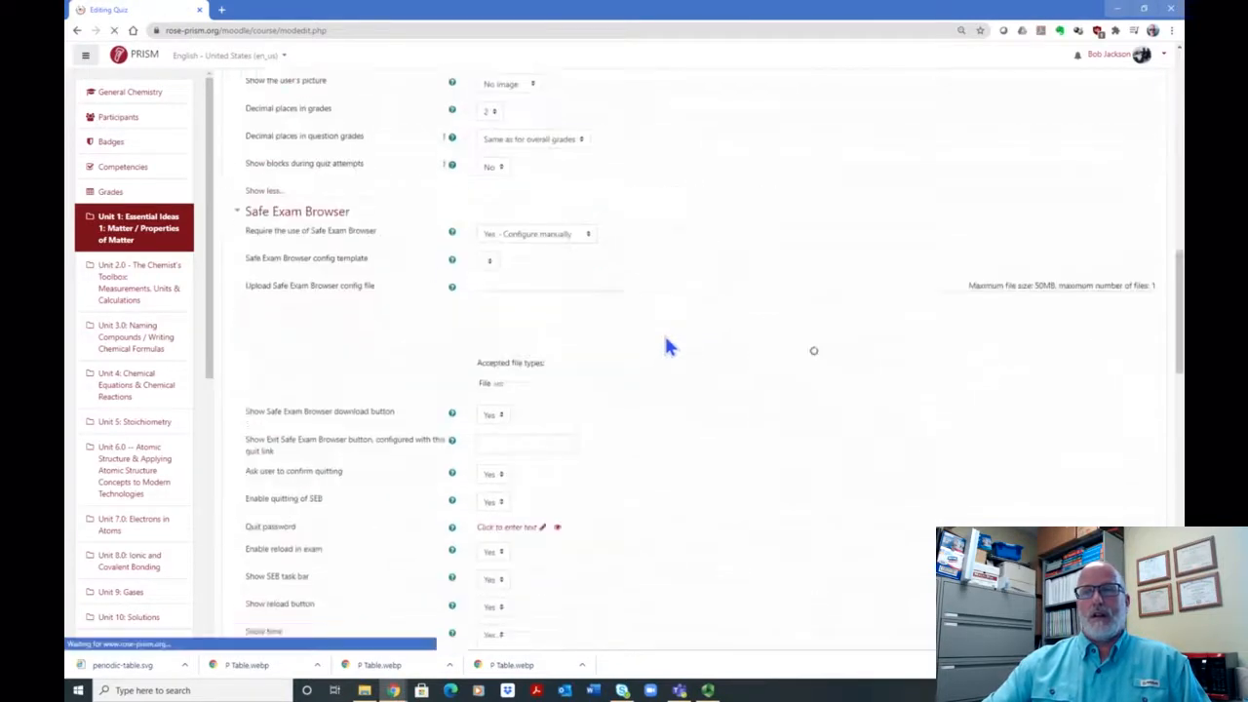
pyautogui.scroll(-3, 627, 342)
pyautogui.scroll(-7, 630, 348)
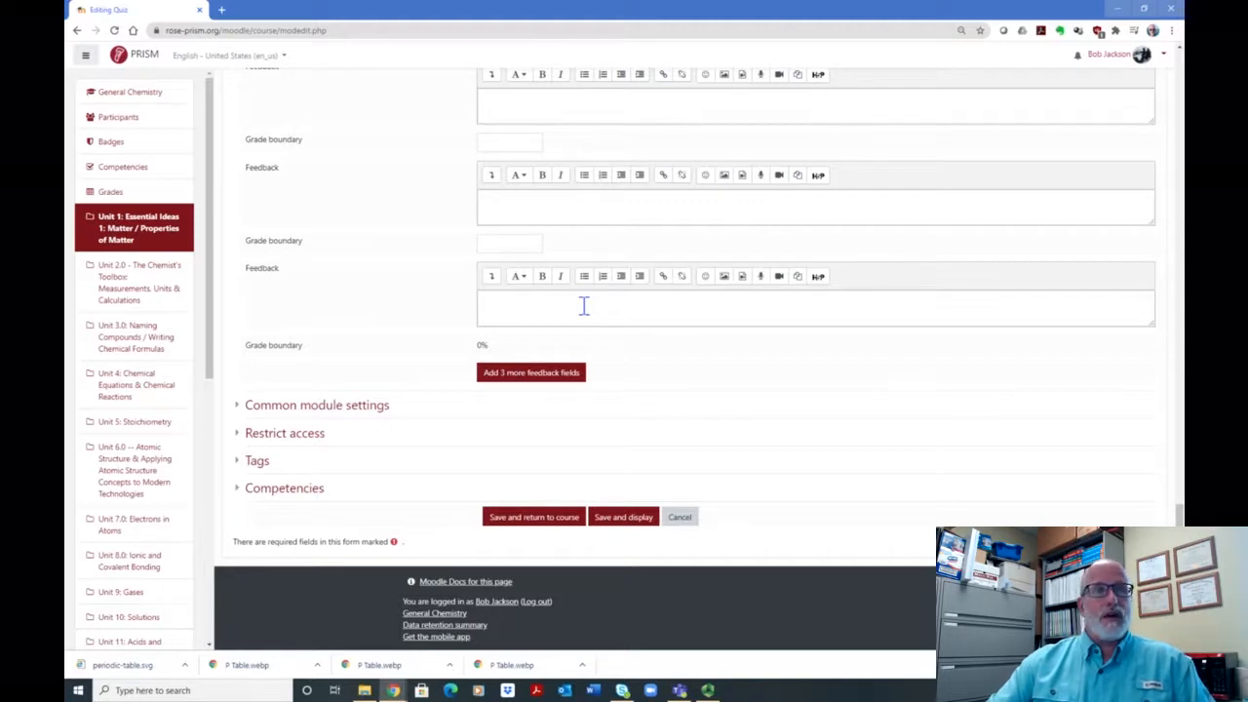
# Add a Grade restriction under Restrict access and review the grade items it can require, leaving none chosen.
pyautogui.click(295, 436)
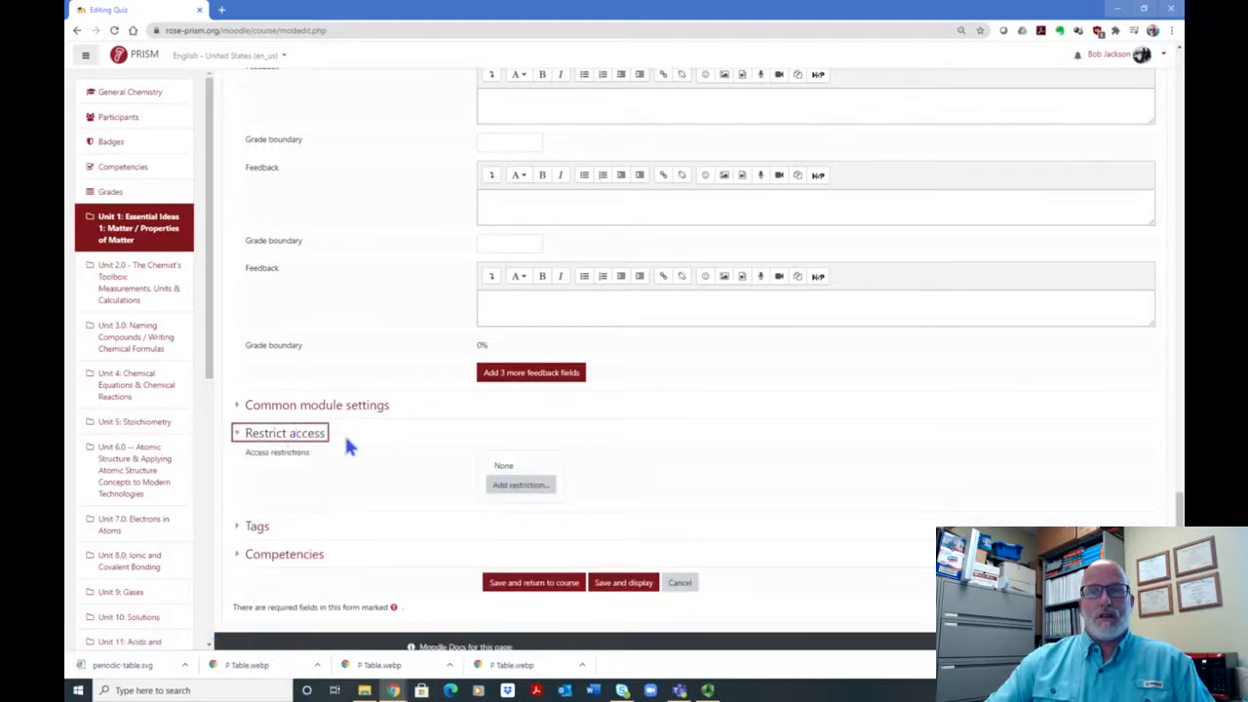
pyautogui.click(516, 486)
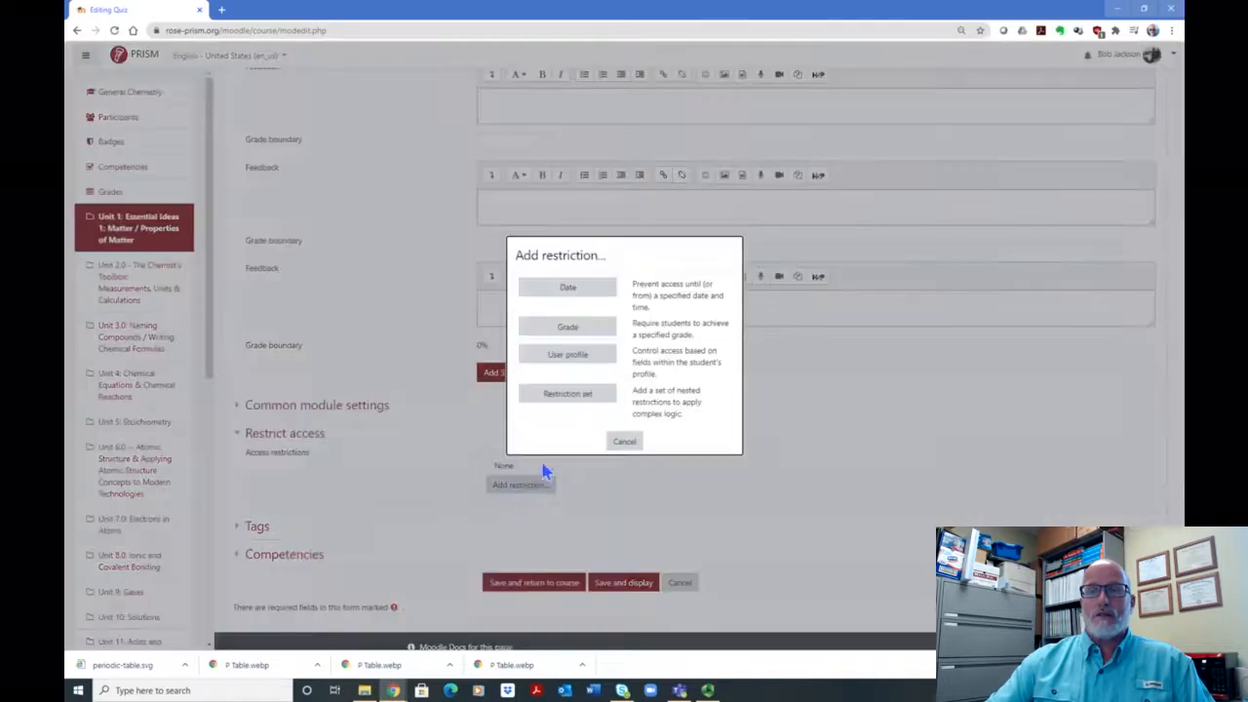
pyautogui.click(571, 328)
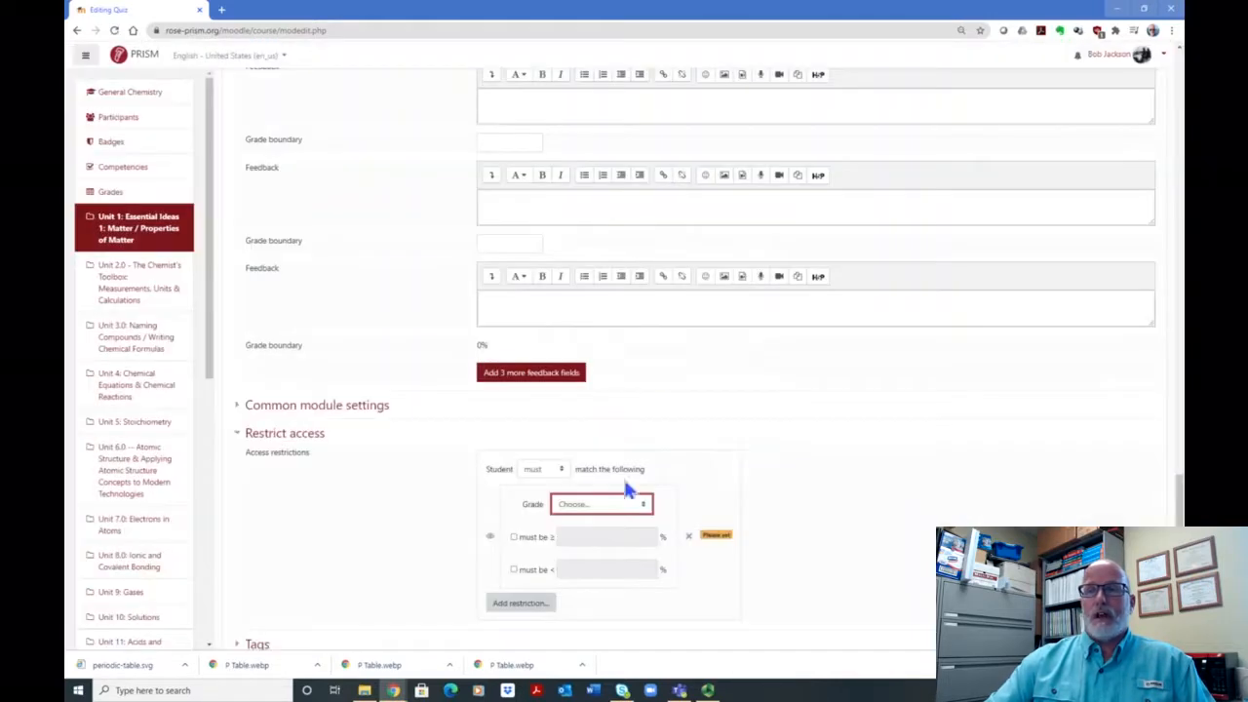
pyautogui.scroll(-1, 687, 479)
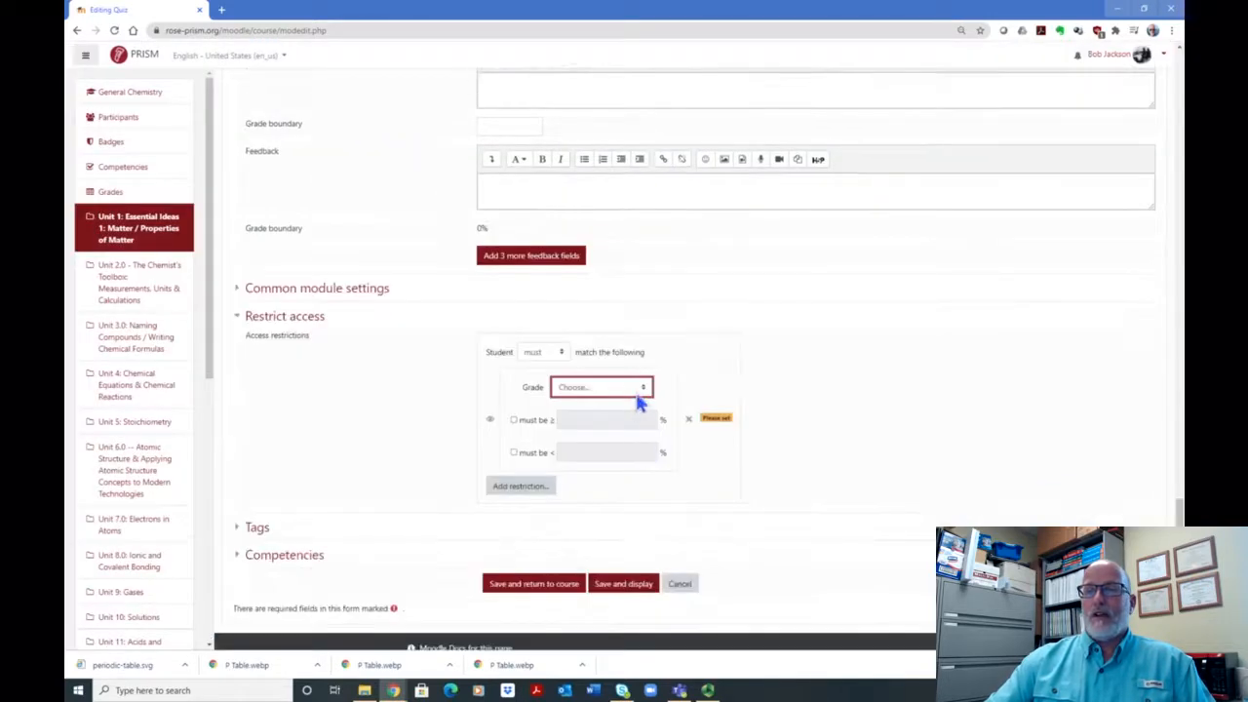
pyautogui.click(639, 390)
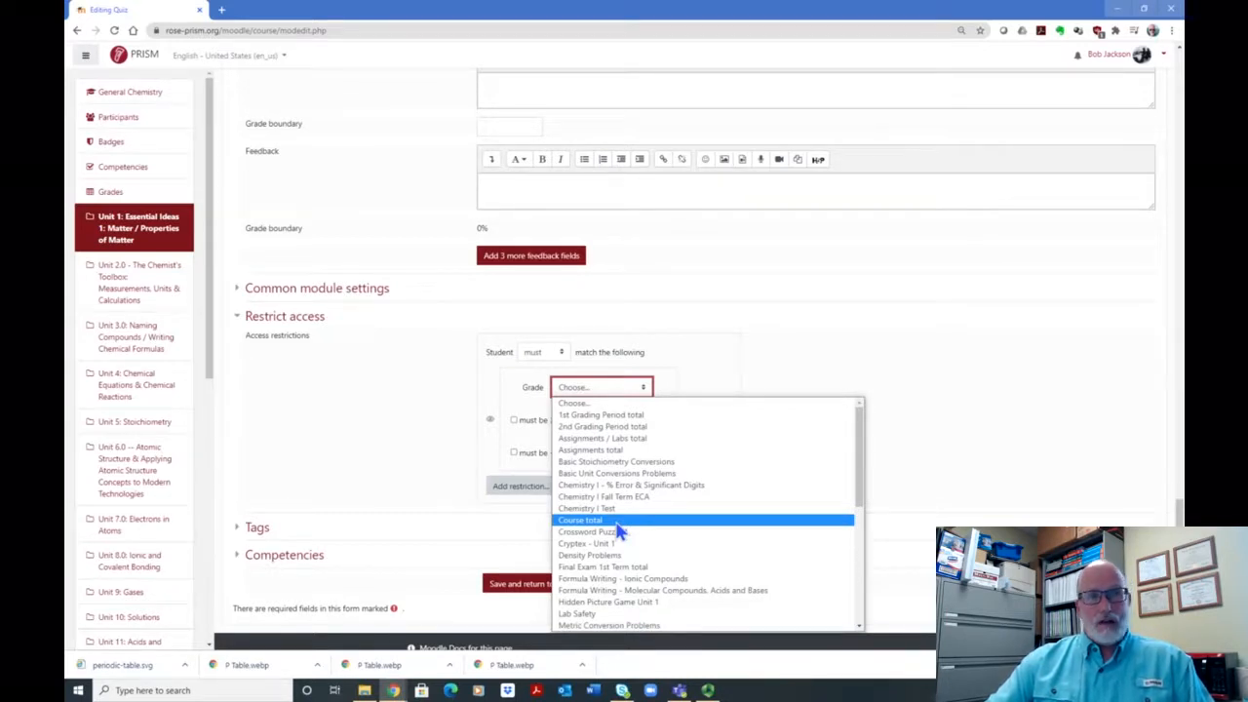
pyautogui.click(1036, 348)
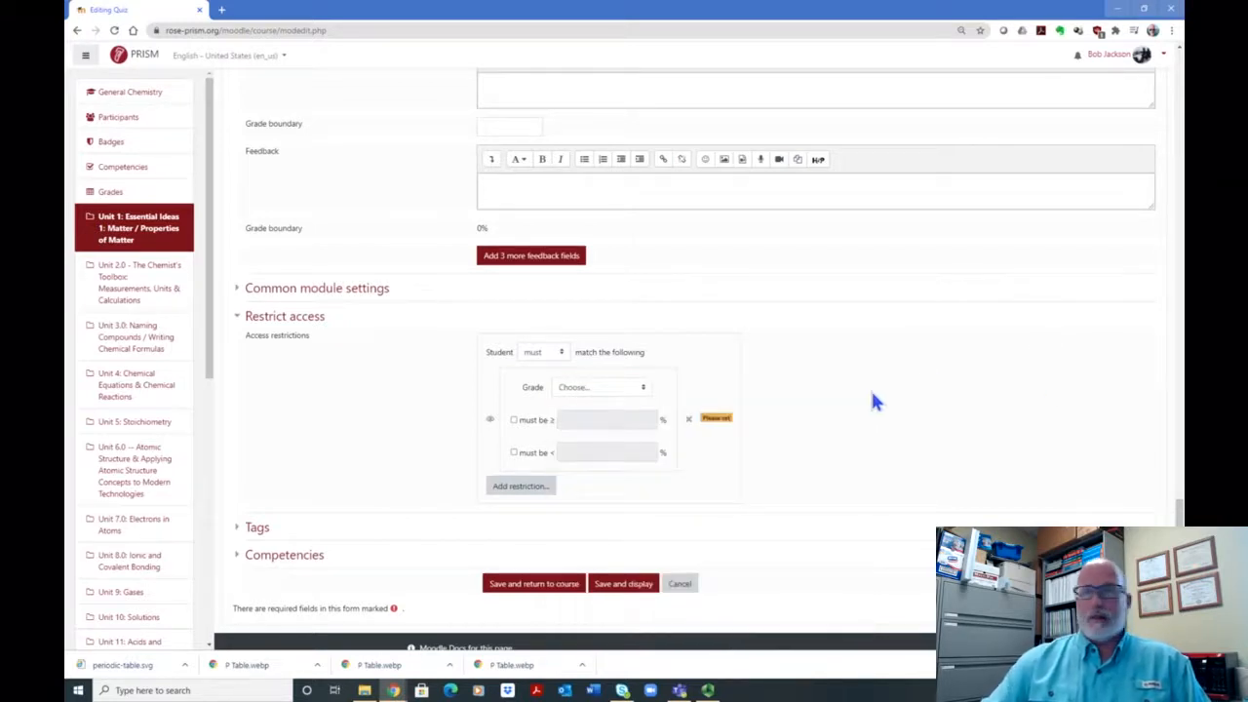
# Try to save the quiz with the unset grade restriction and return to the course.
pyautogui.scroll(10, 862, 479)
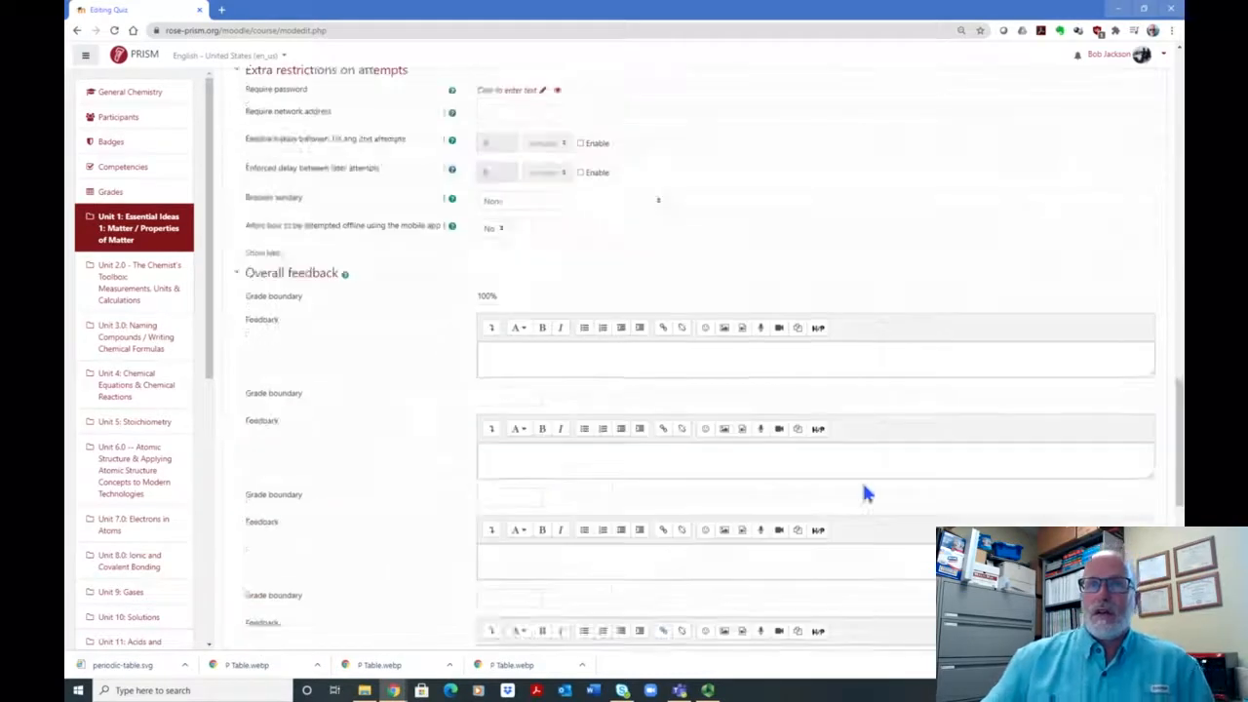
pyautogui.scroll(-4, 862, 479)
pyautogui.scroll(-10, 862, 483)
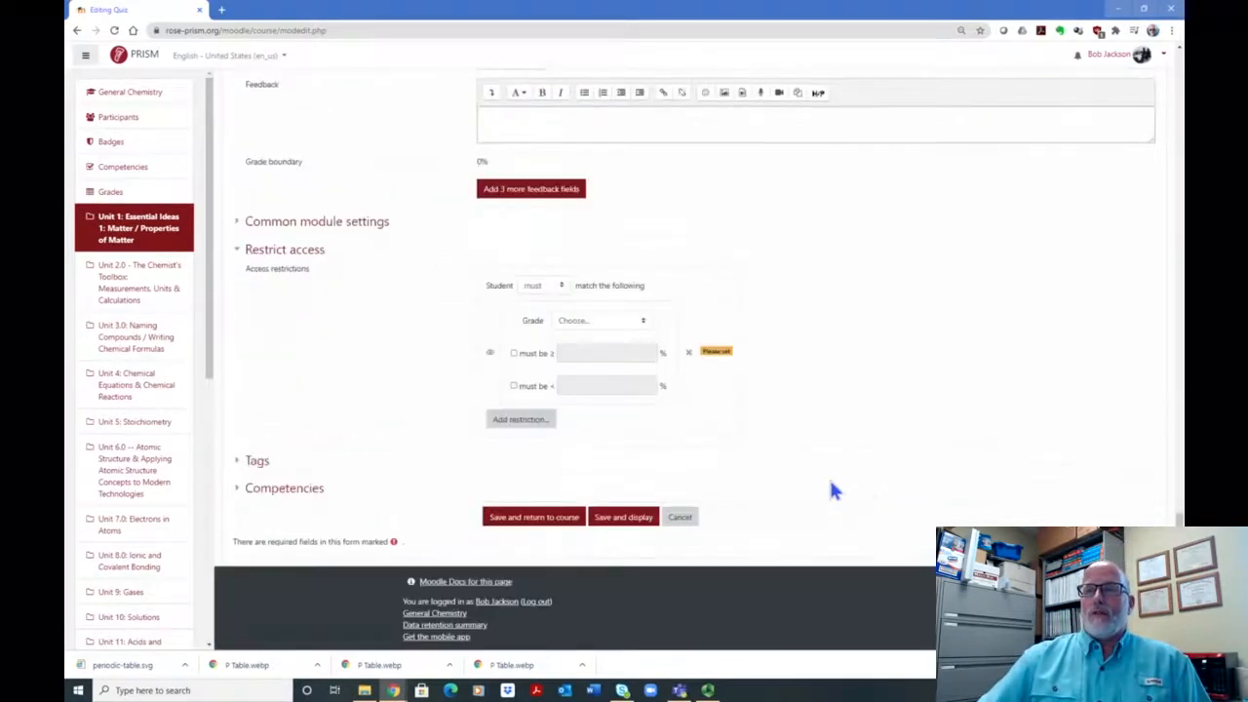
pyautogui.click(530, 520)
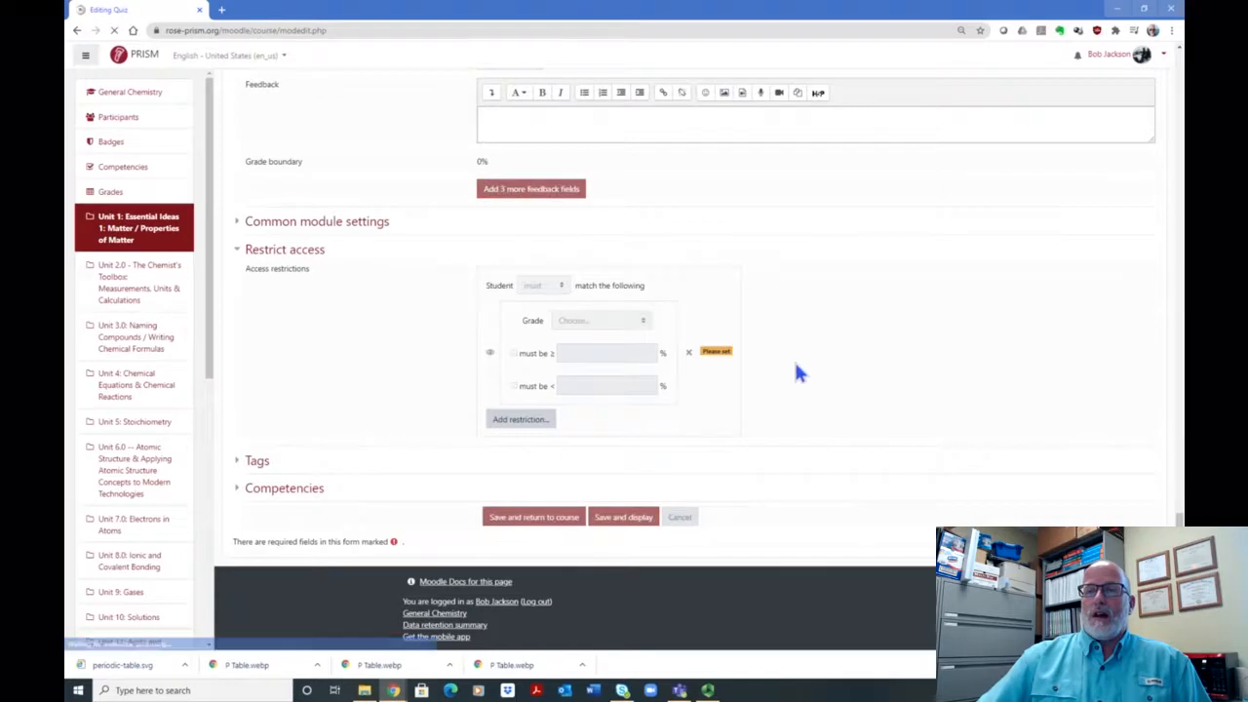
# Remove the unset grade restriction from Restrict access, save the quiz and return to the course.
pyautogui.scroll(-2, 802, 386)
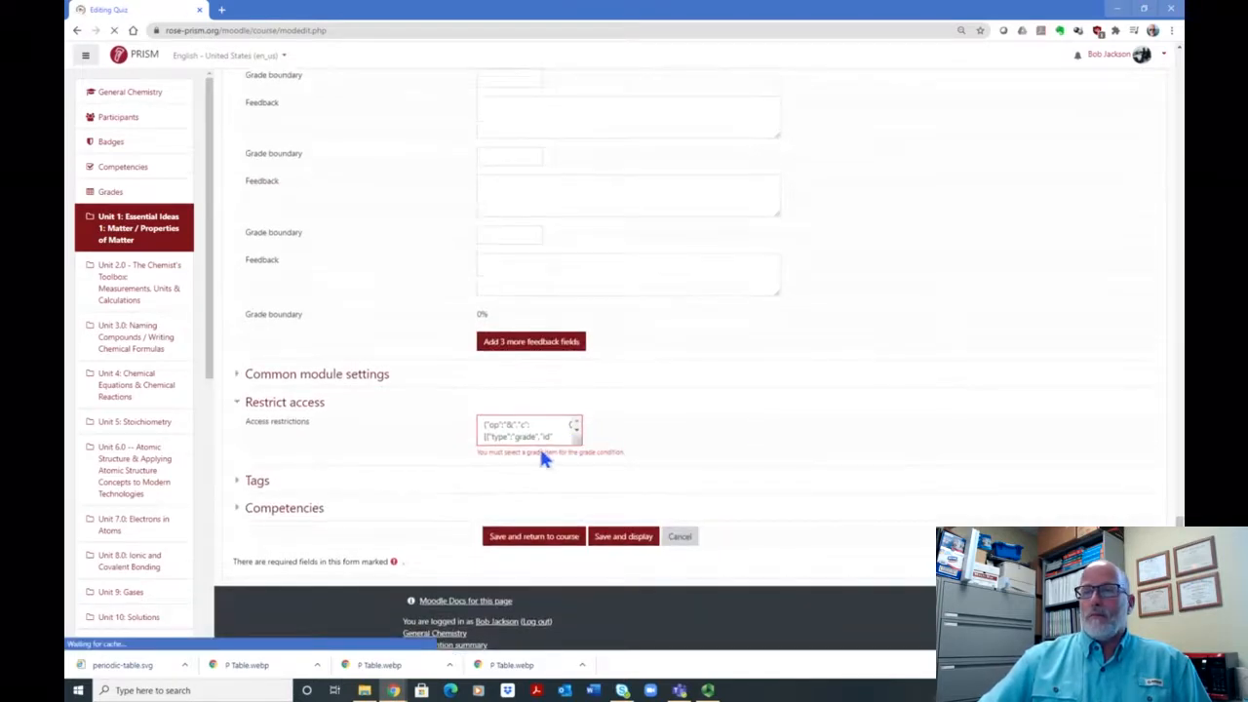
pyautogui.scroll(-3, 604, 444)
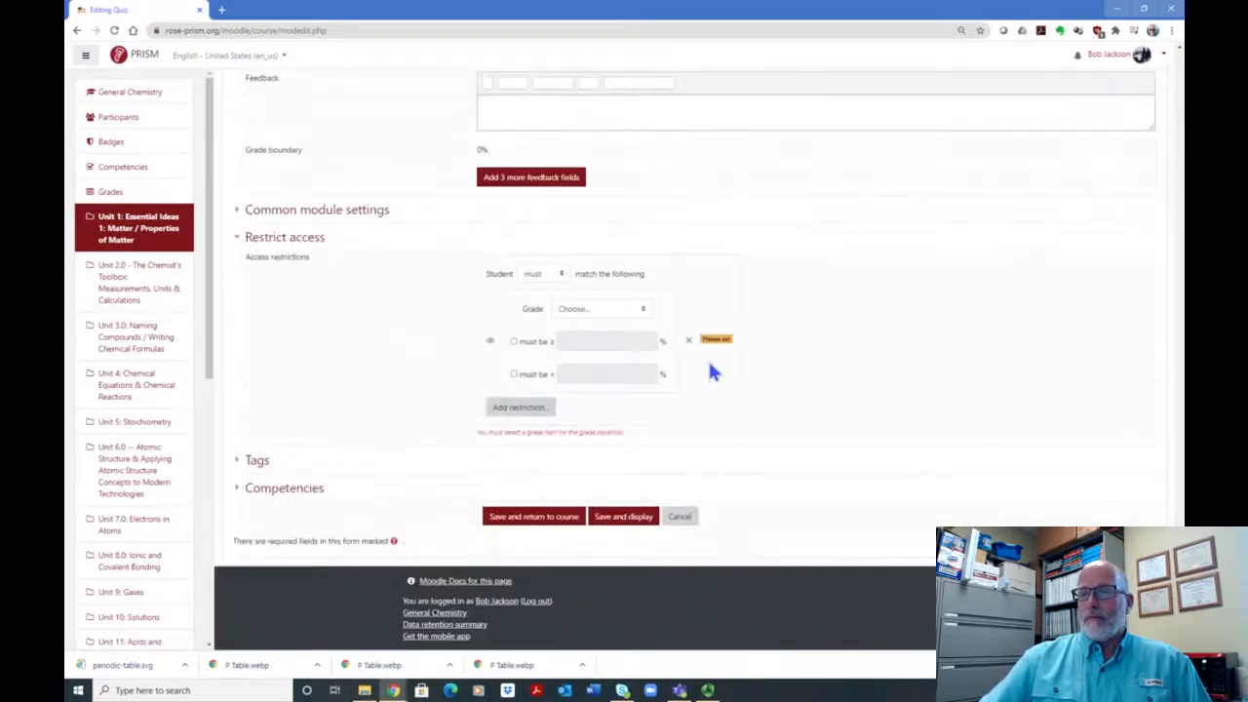
pyautogui.click(688, 341)
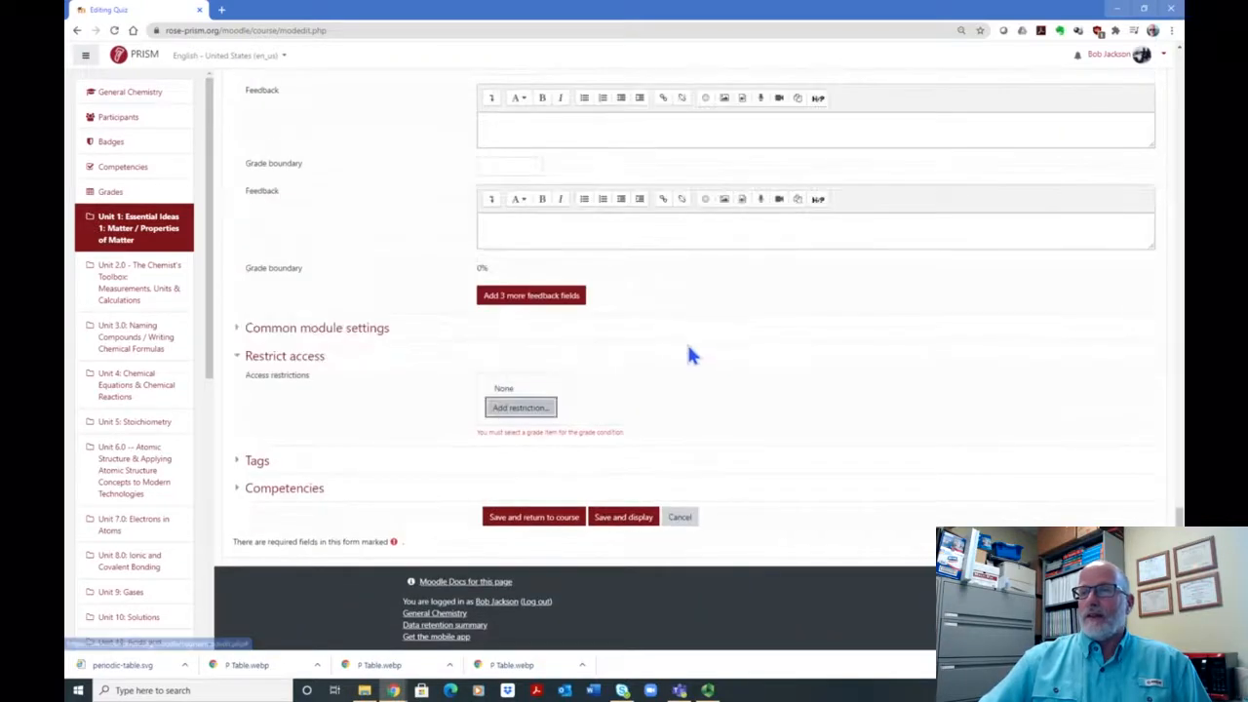
pyautogui.click(521, 517)
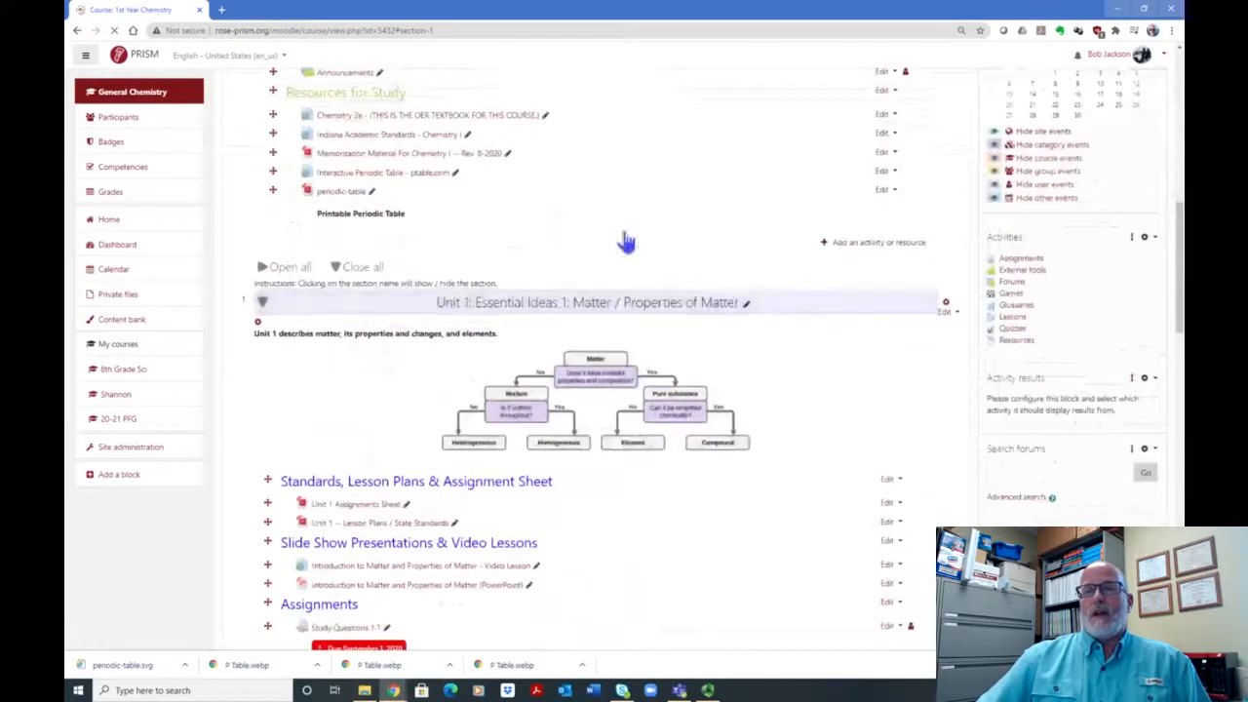
# Open the new Unit 1 Quiz at the end of the Unit 1 section and go to its question editing page.
pyautogui.scroll(-15, 727, 236)
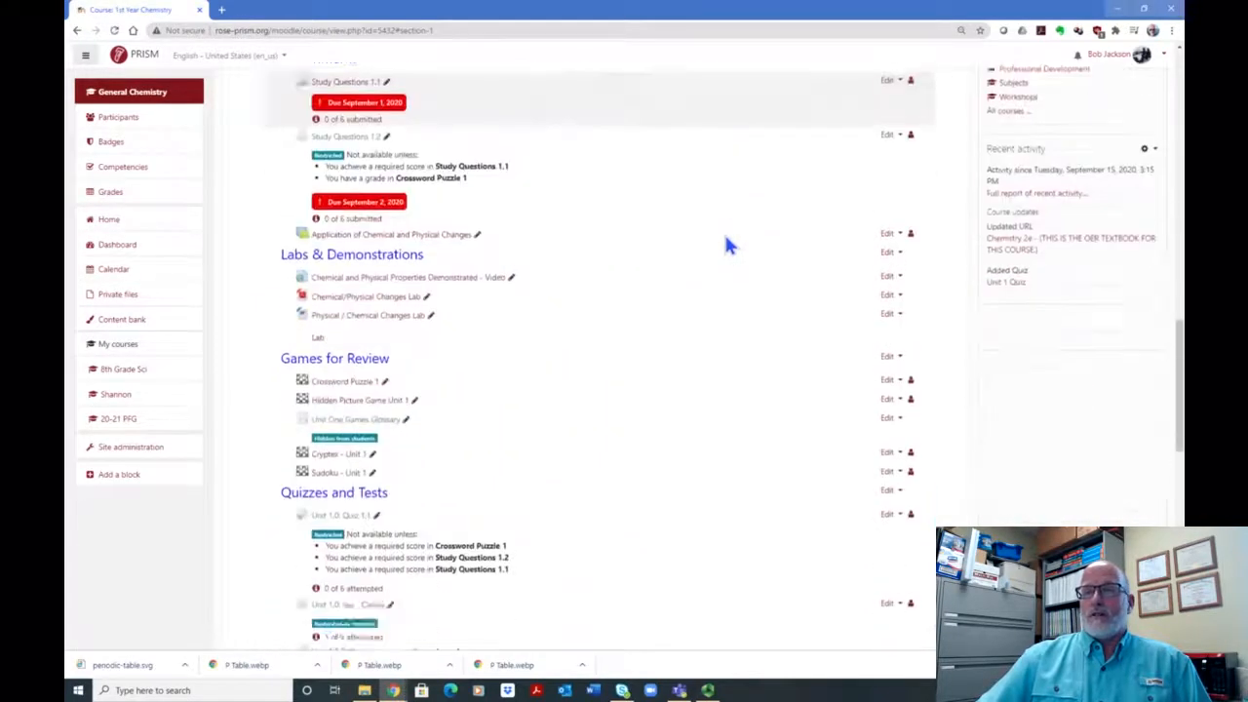
pyautogui.scroll(-1, 729, 255)
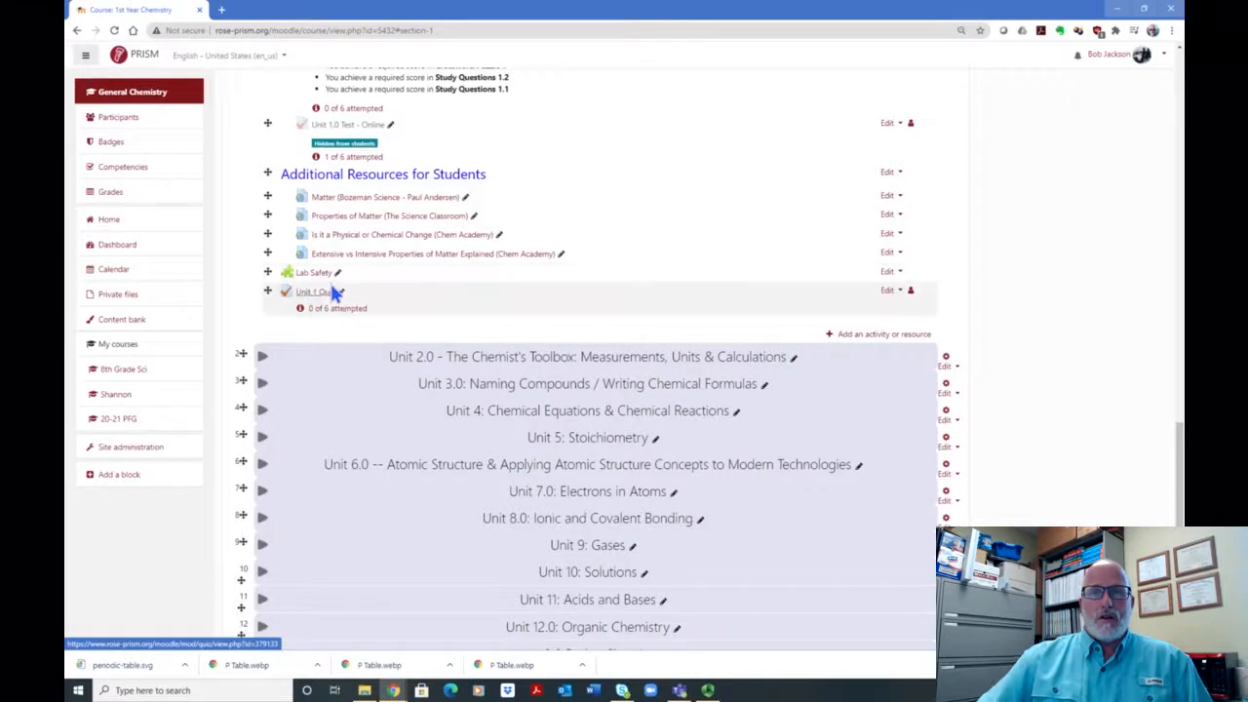
pyautogui.click(319, 294)
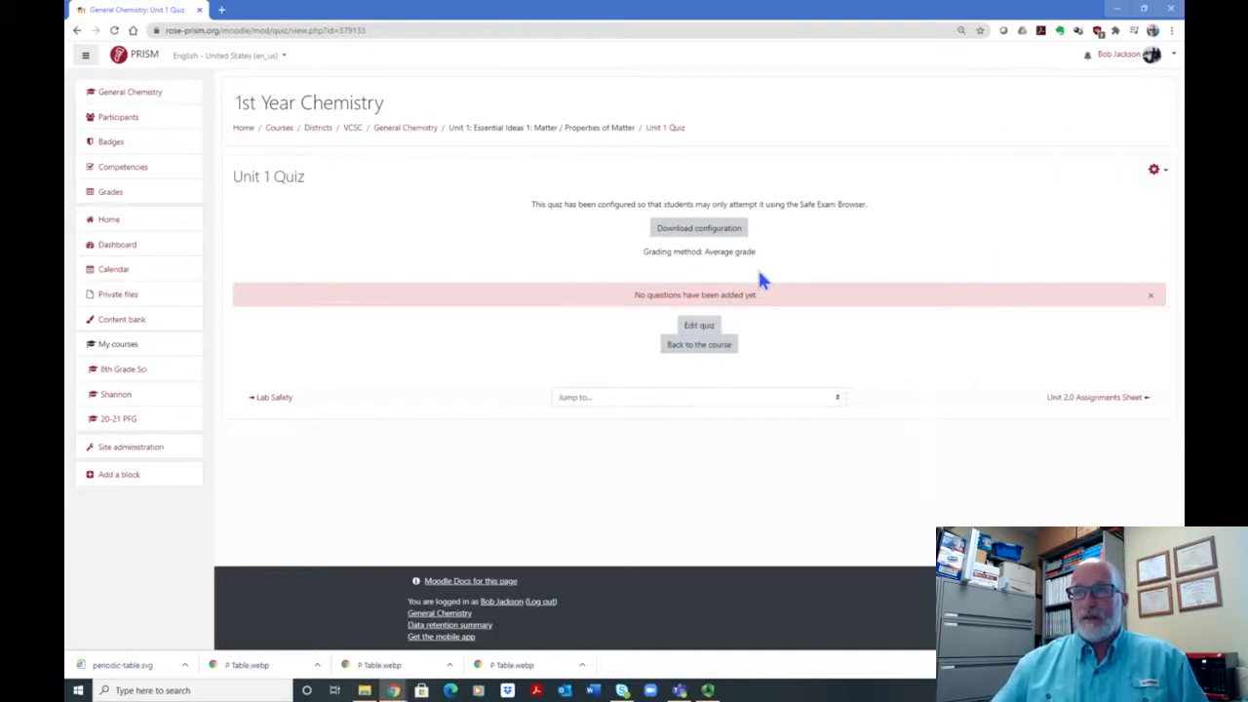
pyautogui.click(699, 332)
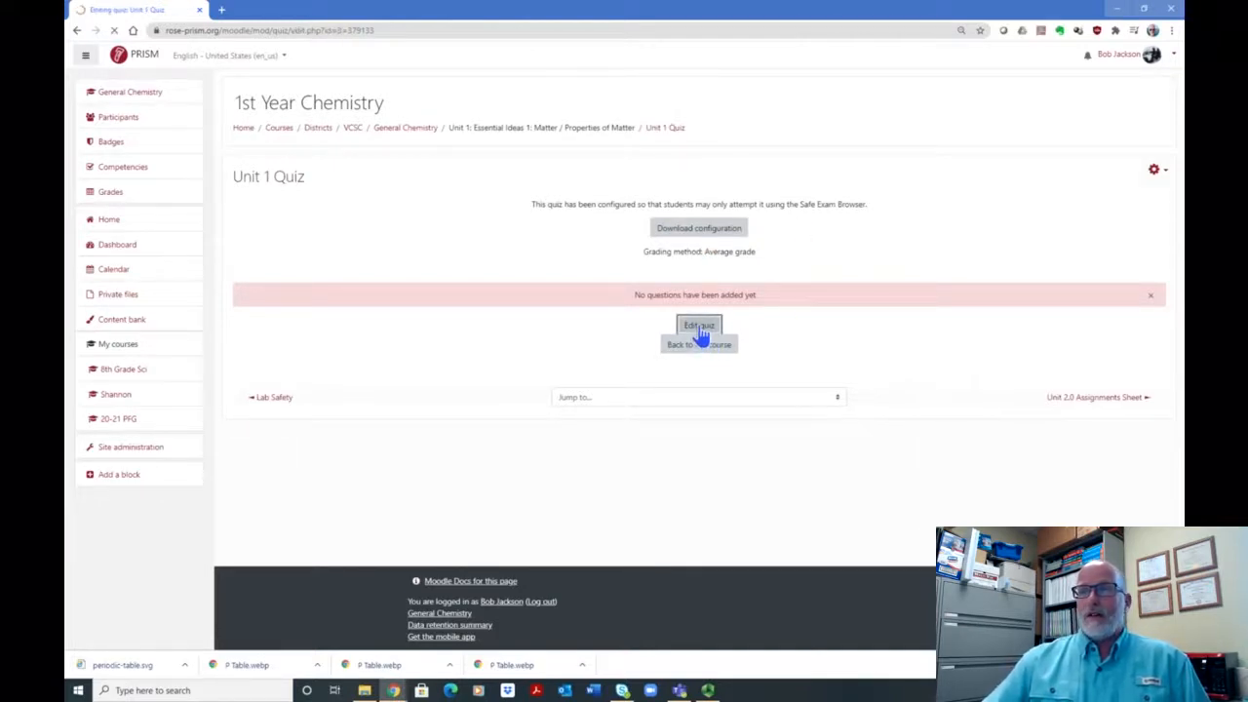